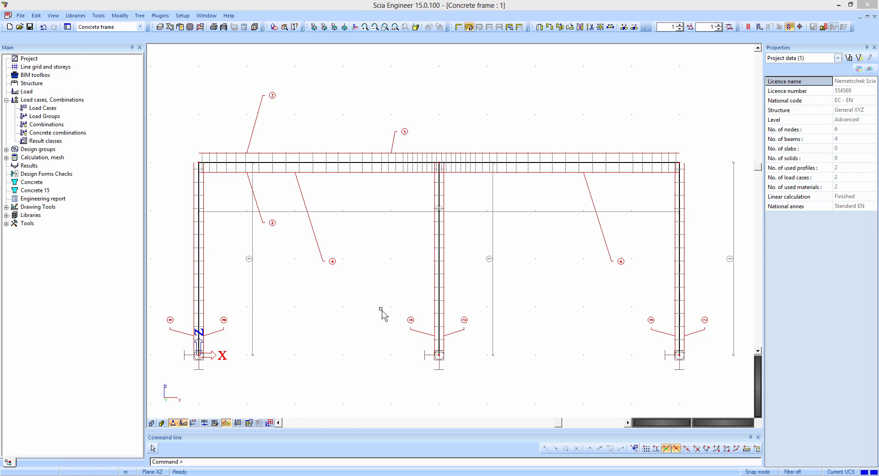
Open the structure-wide concrete settings of Concrete 15 and look at the search function, leaving it without searching.
double_click(44, 190)
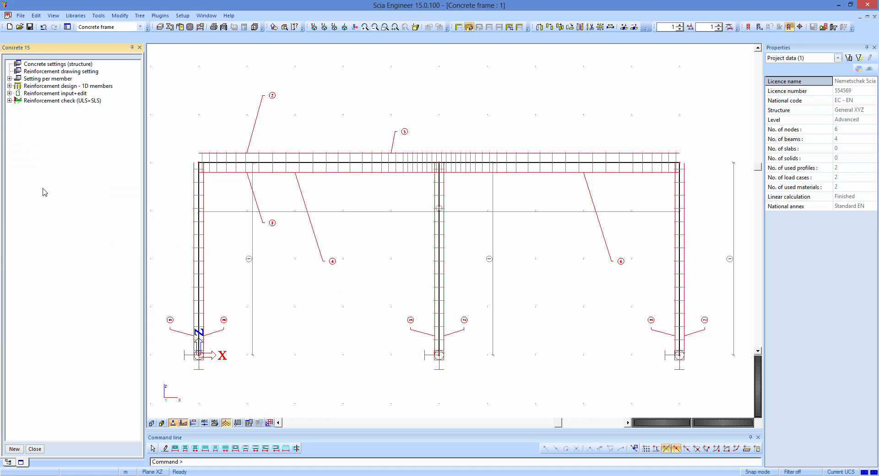
double_click(51, 67)
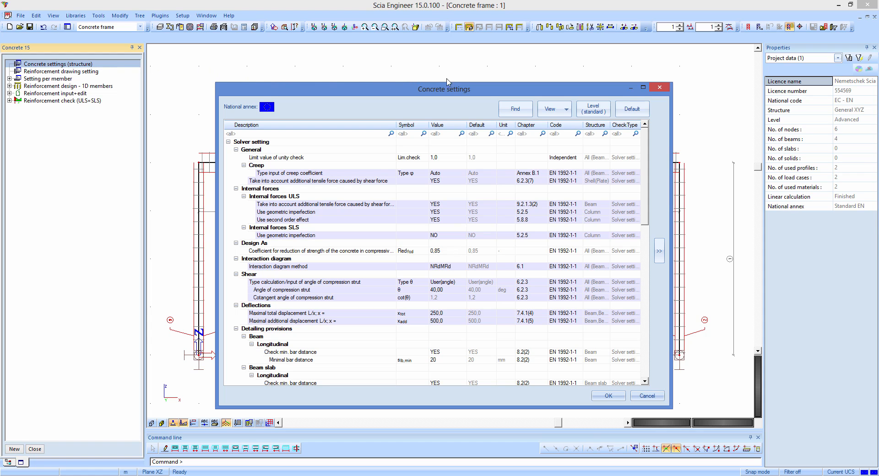
click(516, 110)
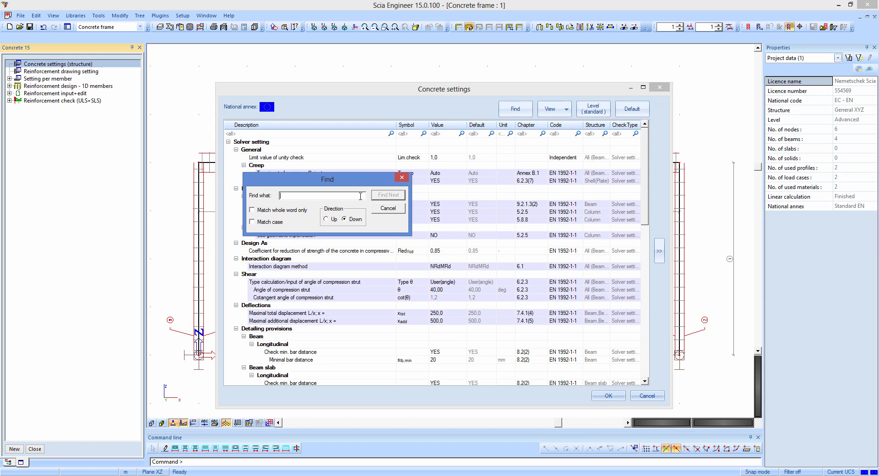
click(389, 208)
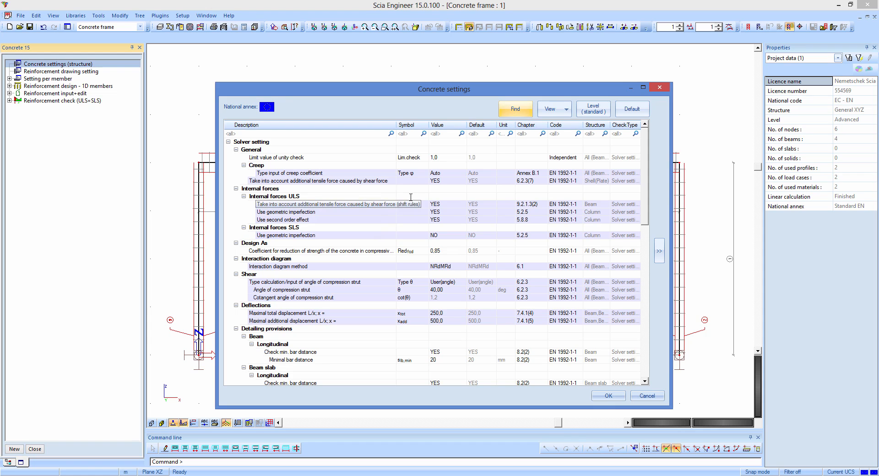
View the concrete settings arranged by code chapters, followed by the plain list arrangement.
click(563, 110)
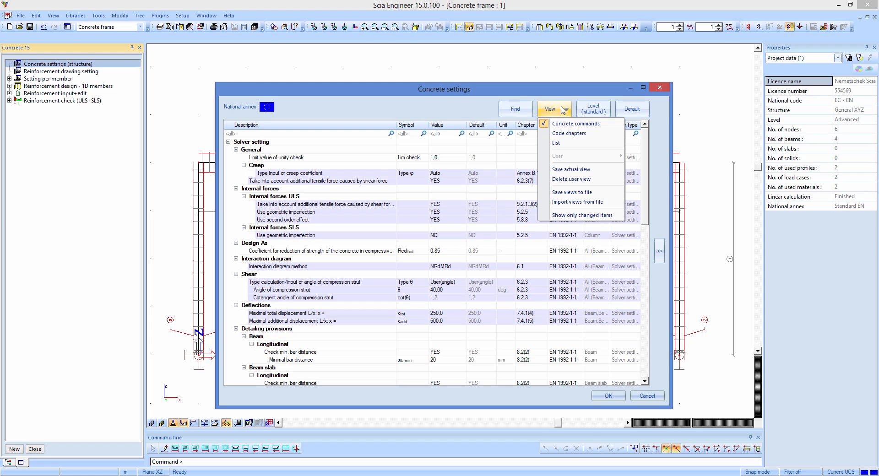
click(565, 134)
click(563, 114)
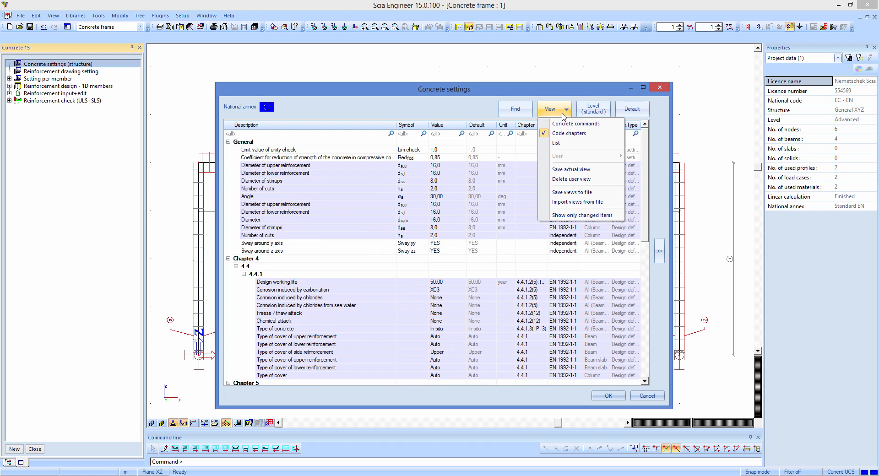
click(560, 143)
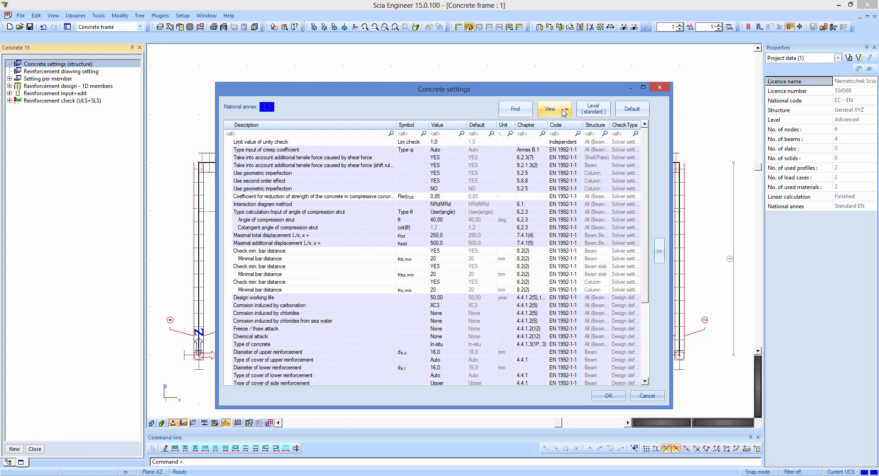
Limit the concrete settings to changed items only, and restore the full Concrete commands view.
click(563, 113)
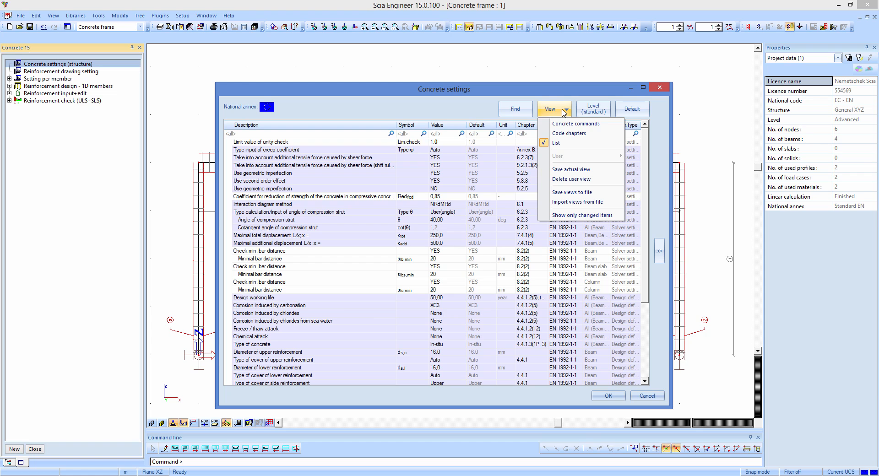
click(588, 216)
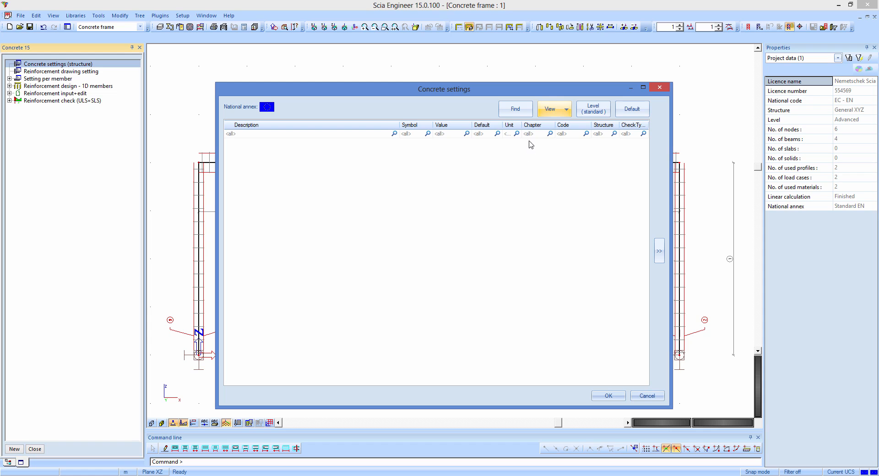
click(558, 109)
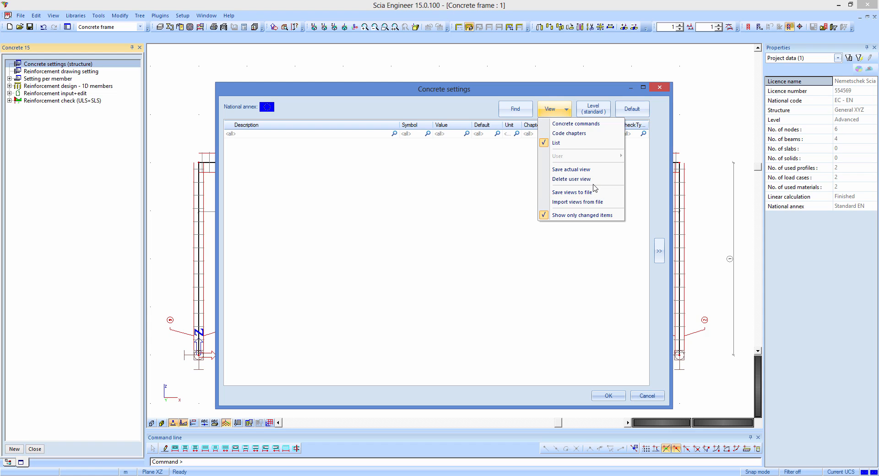
click(572, 127)
click(567, 111)
click(583, 216)
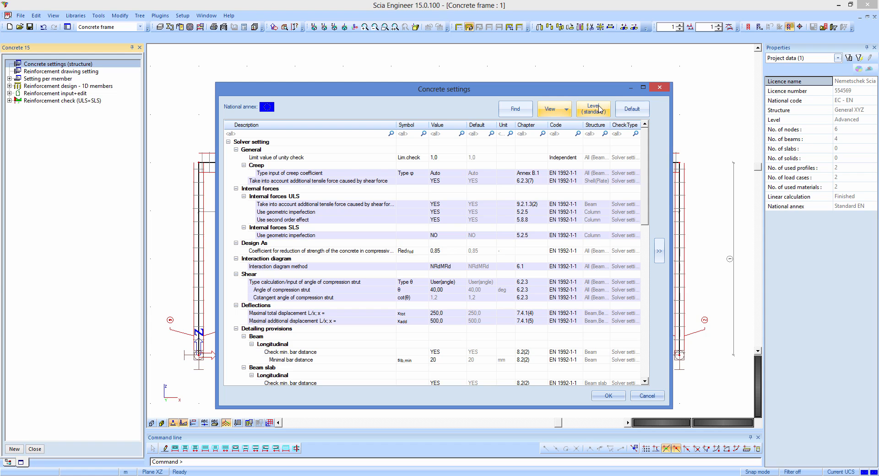
Switch the concrete settings to the advanced level and set the general additional tensile force caused by shear force option to NO.
click(600, 108)
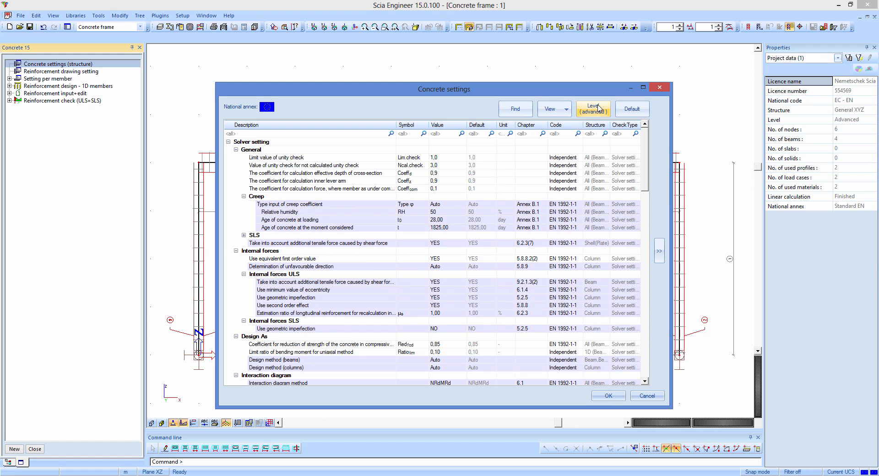
click(631, 109)
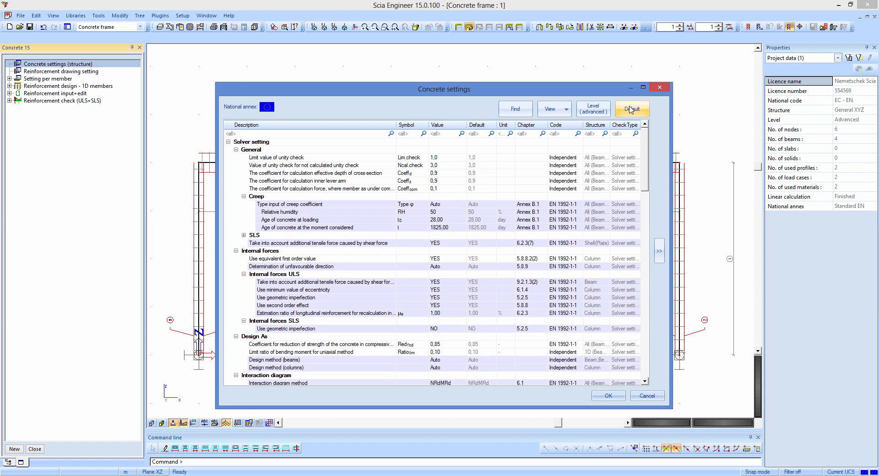
click(455, 246)
click(453, 259)
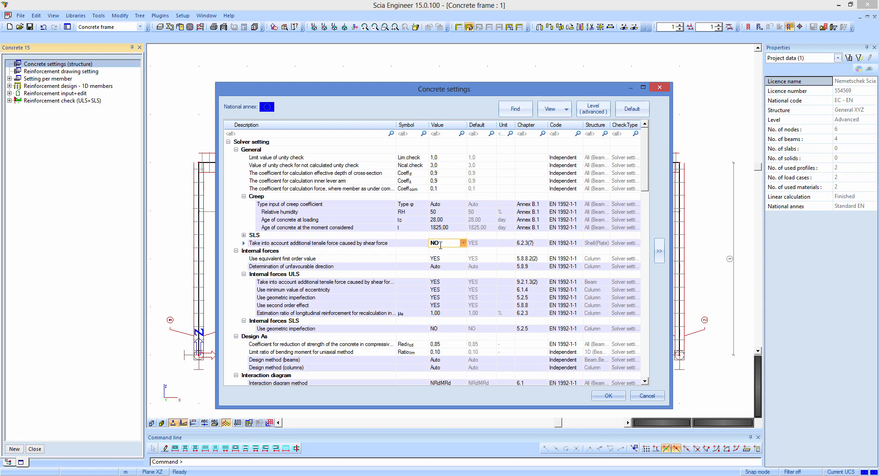
Filter the concrete settings to changed items and reset them to their defaults, accepting the dialog with all items shown again.
click(556, 110)
click(581, 217)
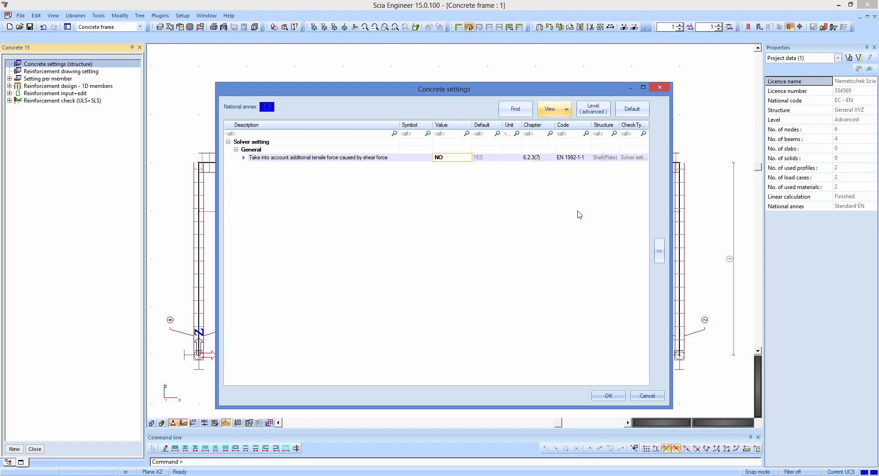
click(631, 113)
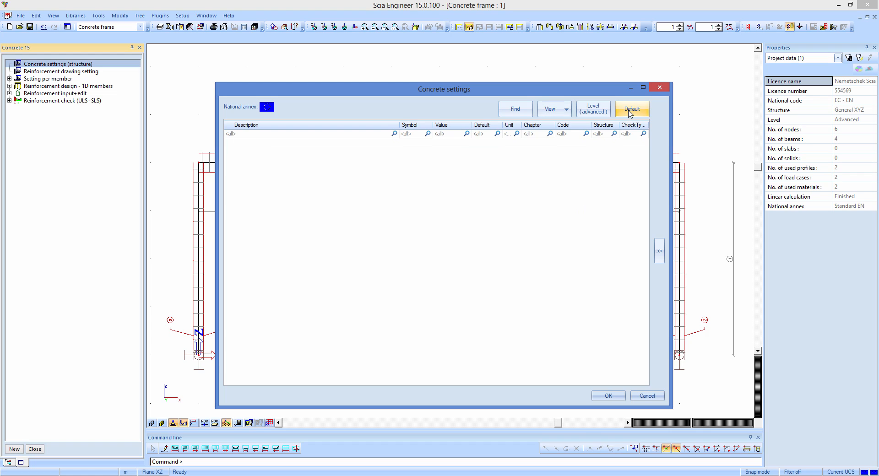
click(566, 110)
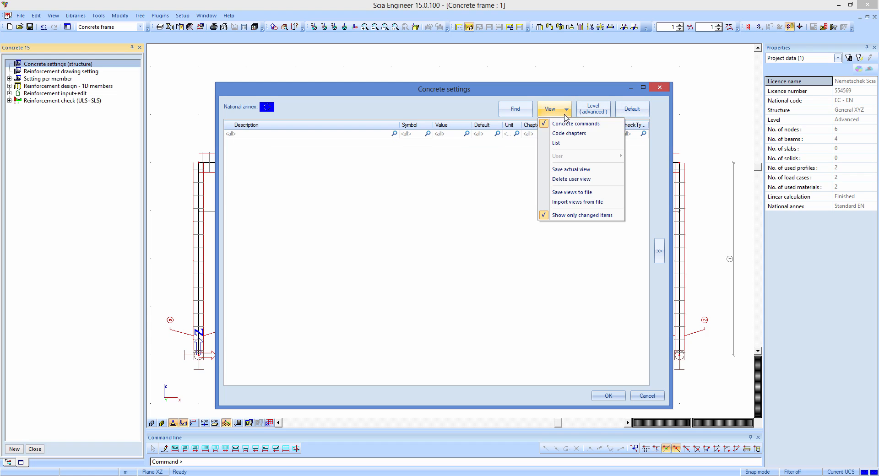
click(588, 215)
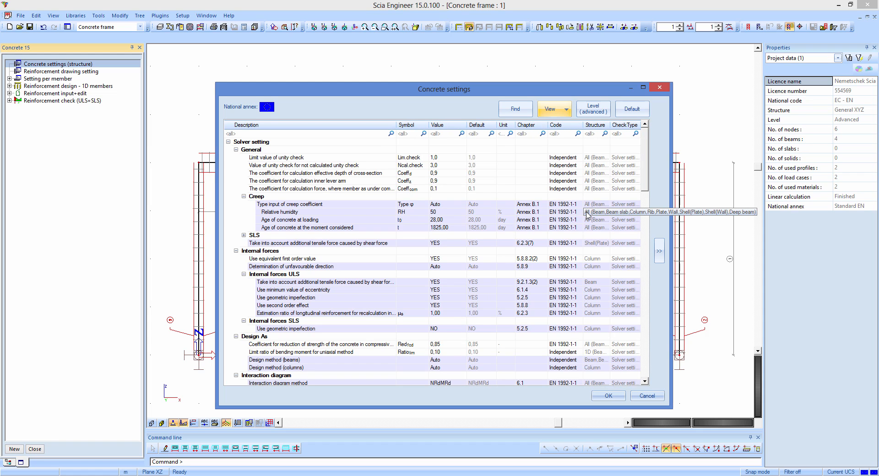
click(624, 398)
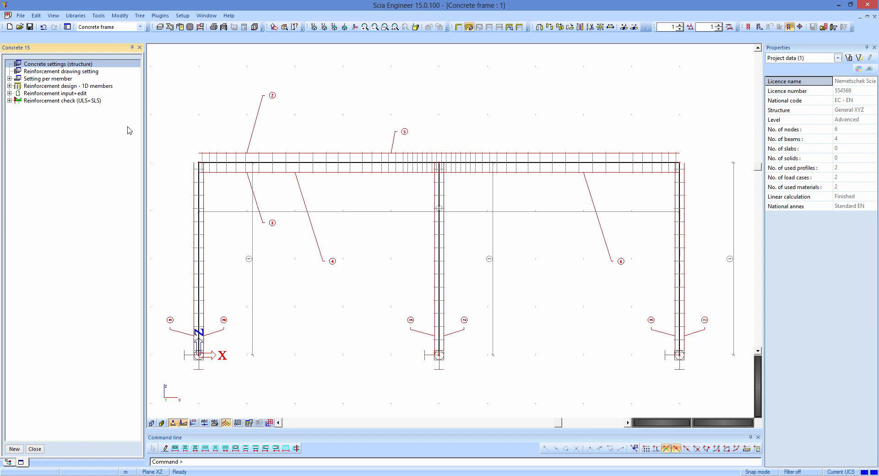
Review the 1D member data of the horizontal beam in advanced mode, including its design defaults, and discard the dialog.
click(68, 80)
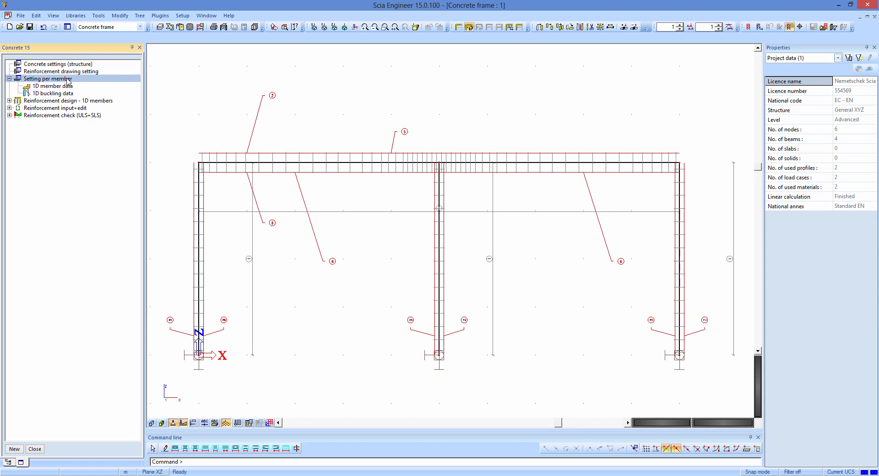
click(68, 86)
double_click(69, 87)
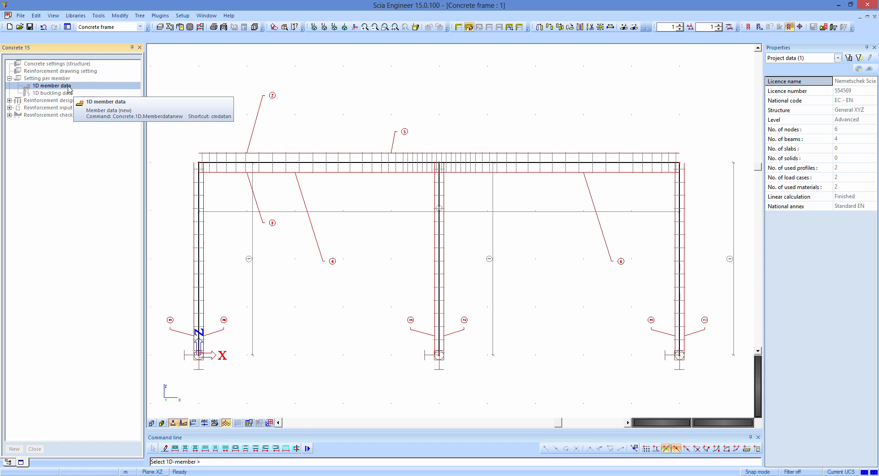
click(294, 160)
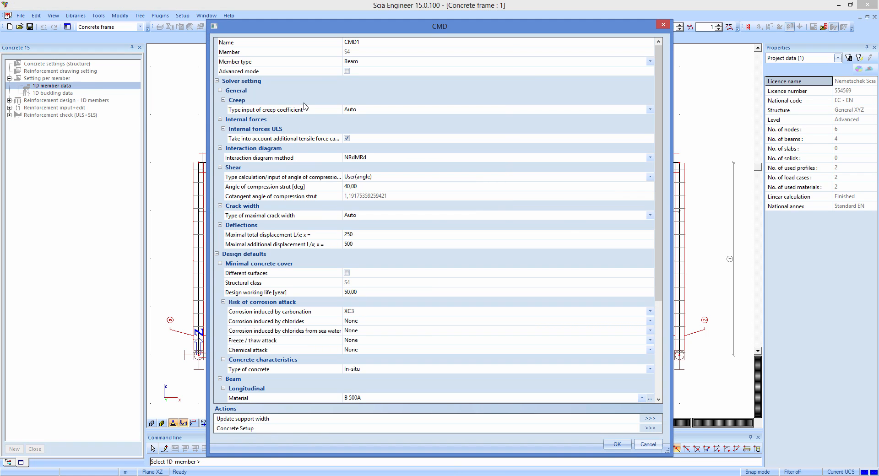
click(347, 72)
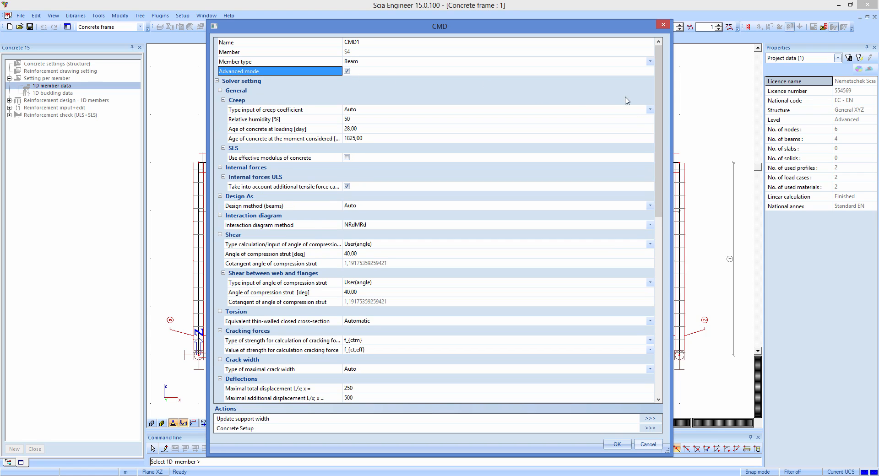
drag(660, 91, 672, 209)
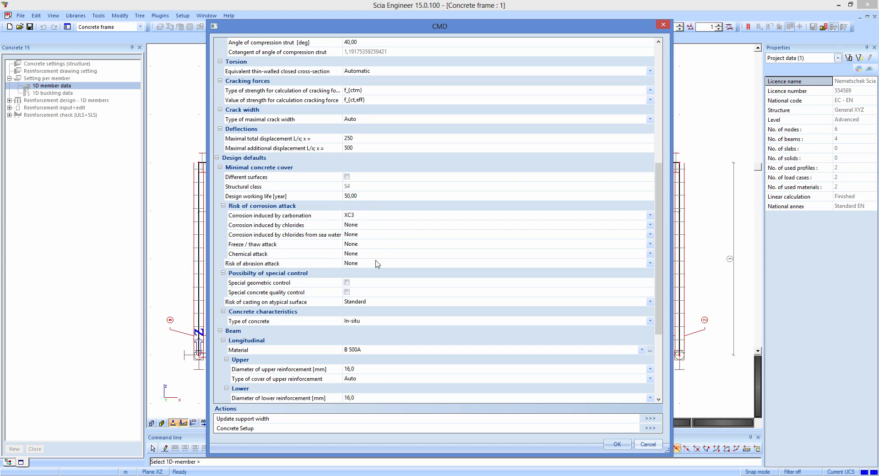
click(641, 445)
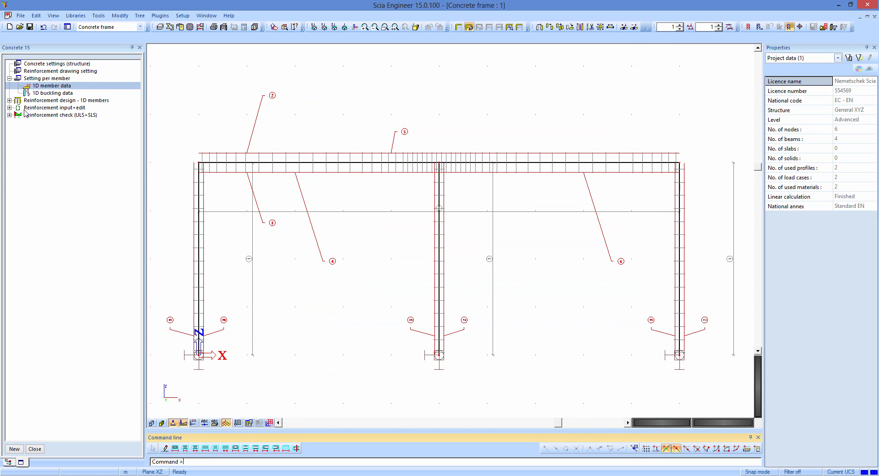
Display the M_y design internal forces on the horizontal beam for the class Alle UGT.
click(10, 101)
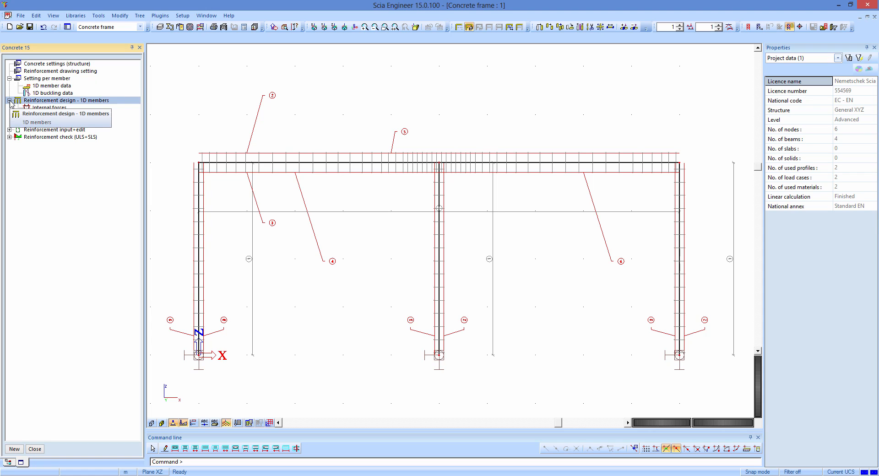
click(35, 108)
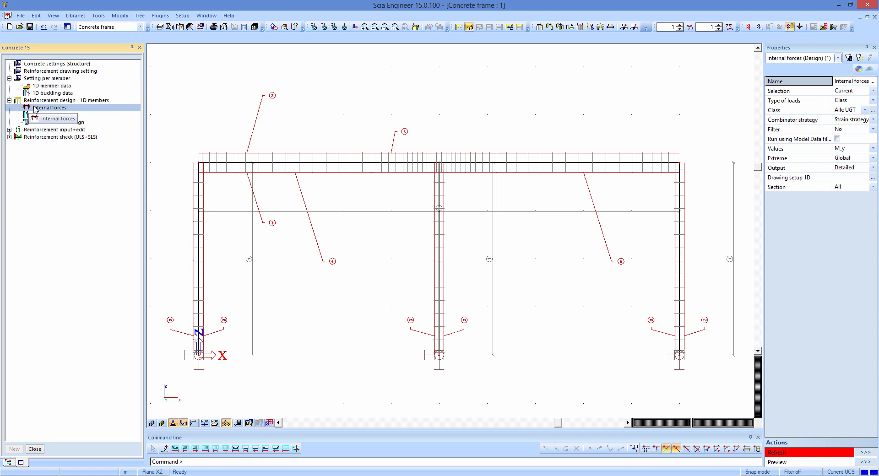
click(301, 164)
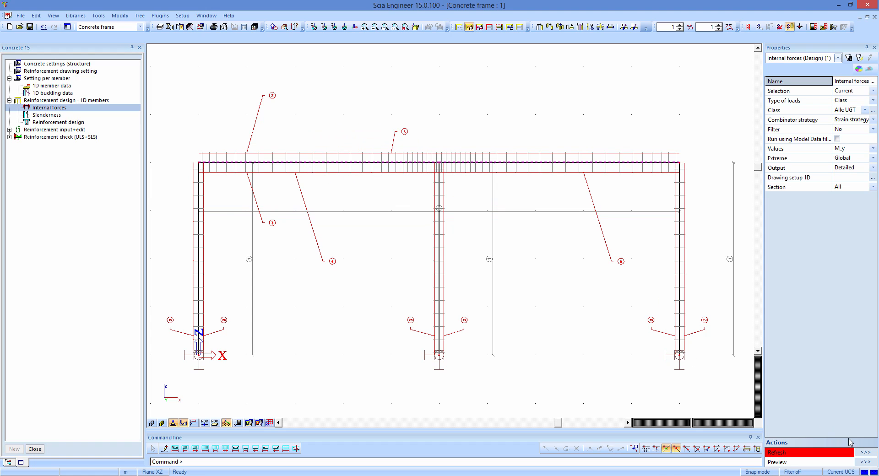
click(864, 454)
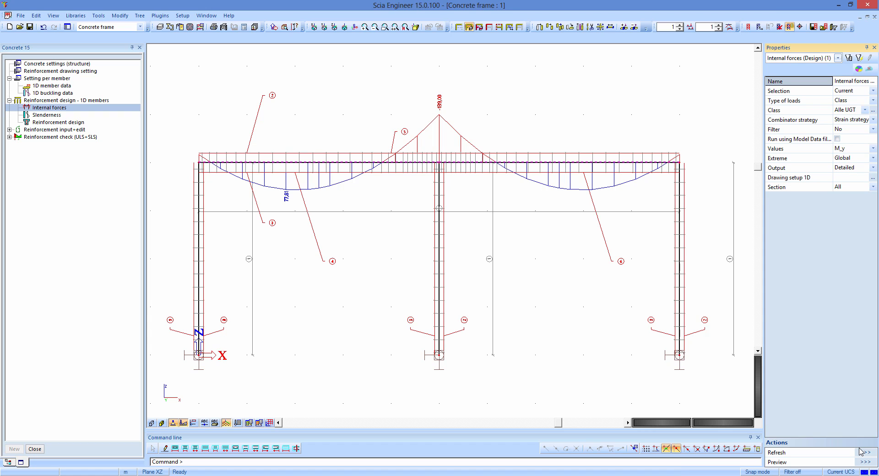
Preview the detailed internal forces design report for the beam and read through it.
click(864, 462)
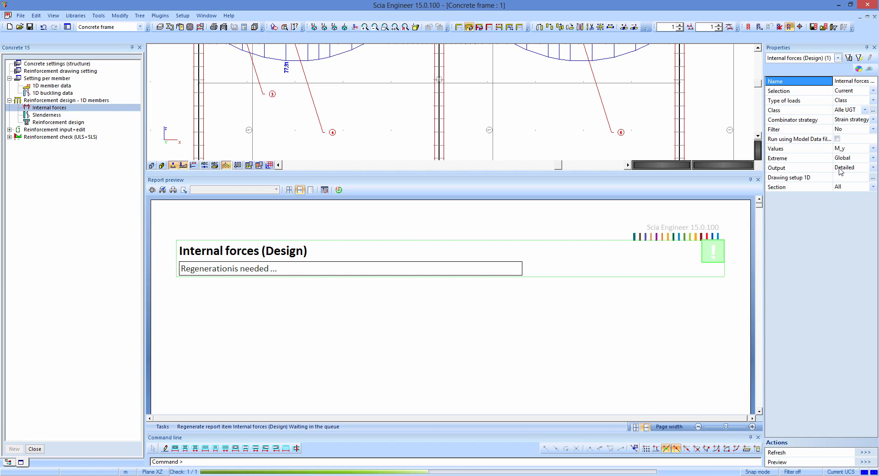
key(ctrl)
key(ctrl)
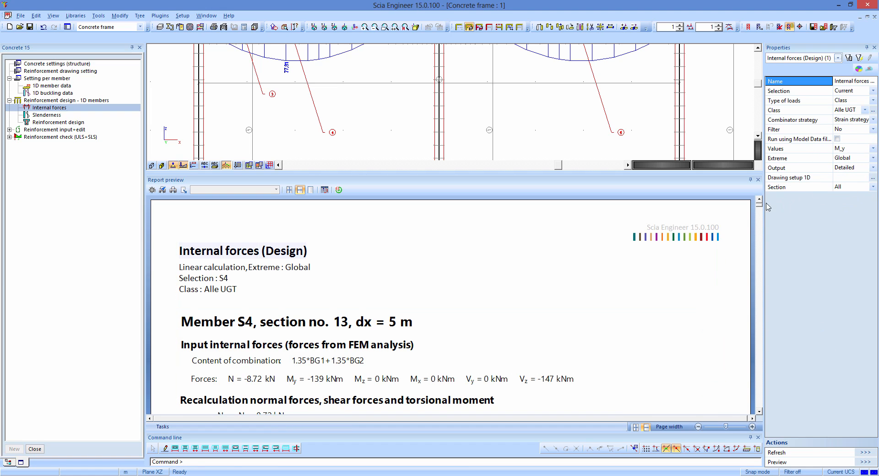
drag(759, 208, 790, 415)
Calculate the beam's slenderness and view the brief slenderness report.
click(48, 115)
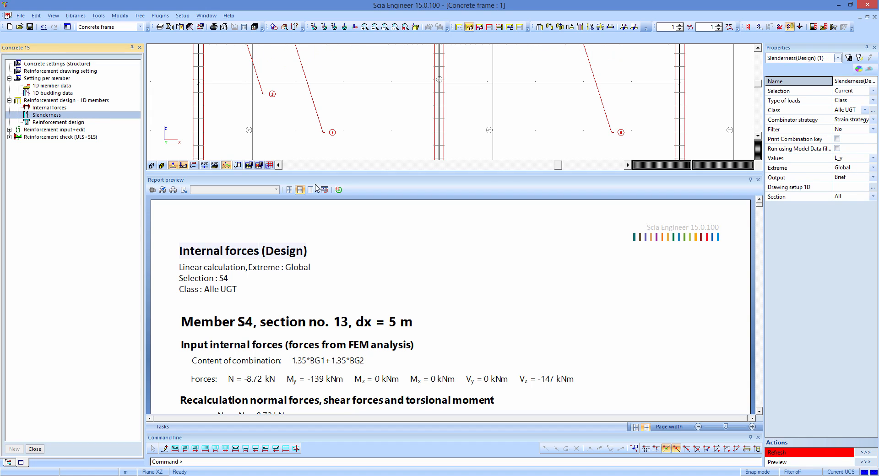
click(869, 452)
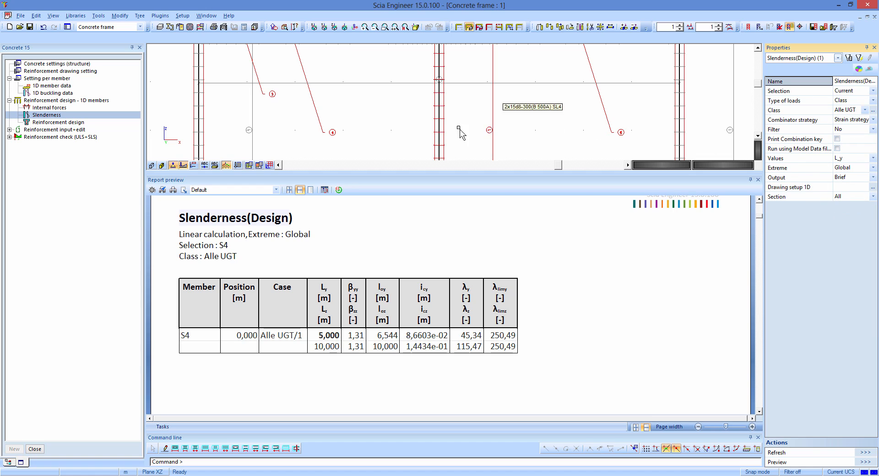
Run the beam's overall ULS reinforcement design for A_sz_req+ and read through the detailed report to its closing notes.
click(77, 122)
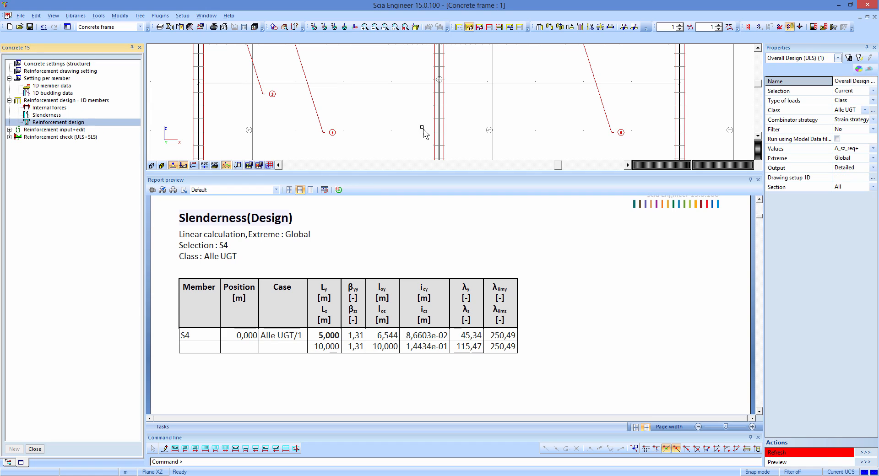
click(850, 151)
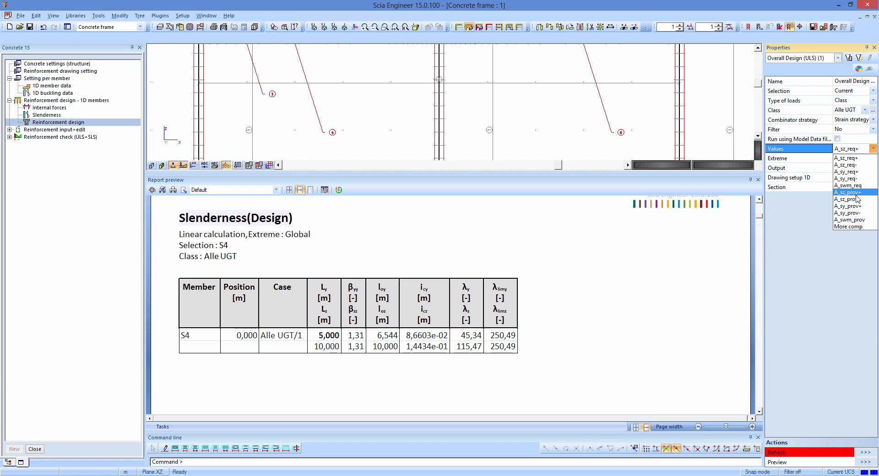
click(868, 158)
click(870, 454)
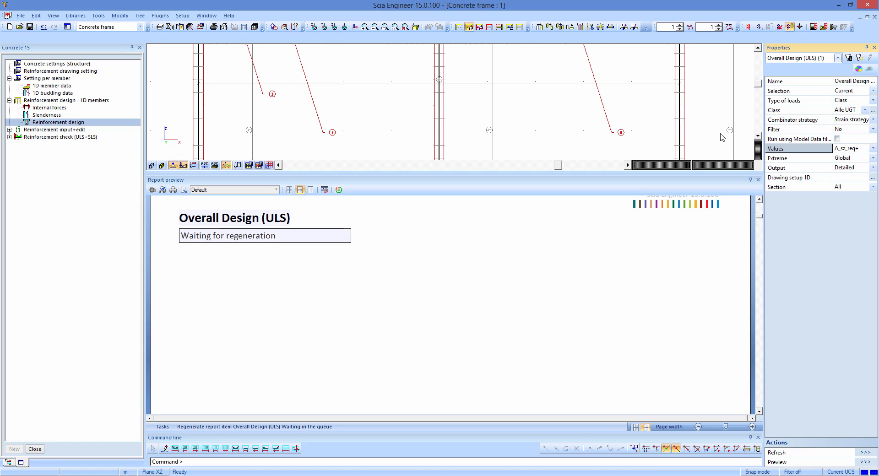
scroll(723, 140, down, 5)
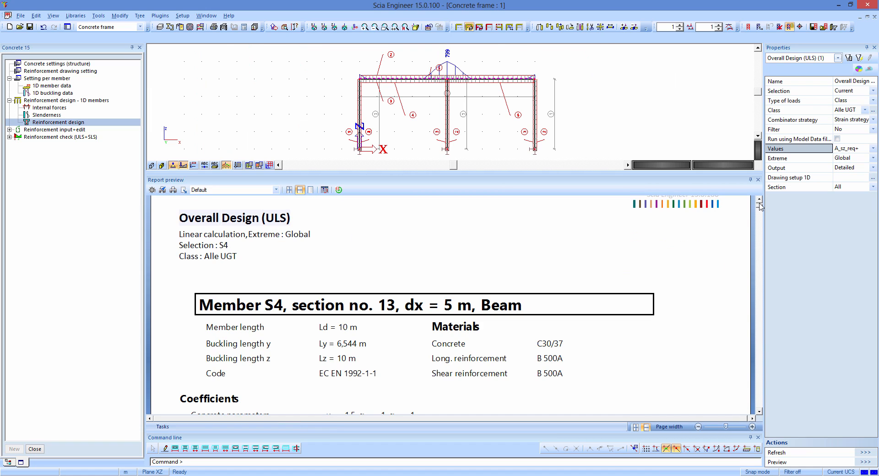
drag(761, 208, 757, 396)
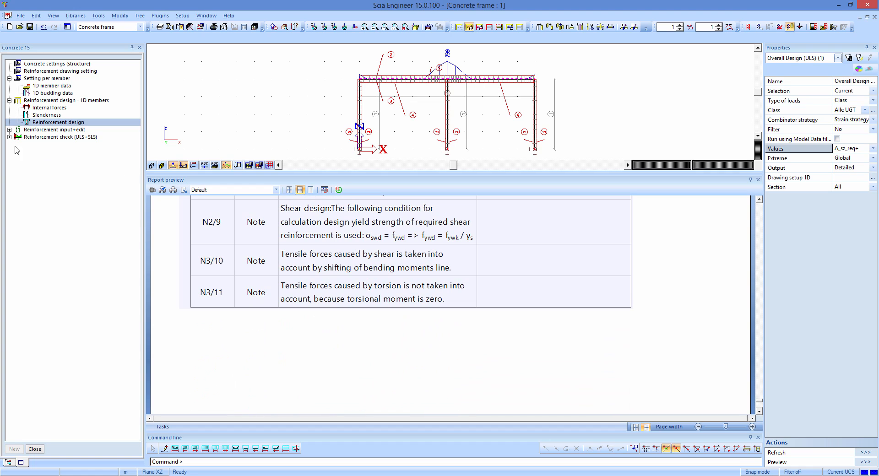
Expand the reinforcement input and check groups, run the capacity-response (ULS) check on the beam, and view its standard report.
click(9, 131)
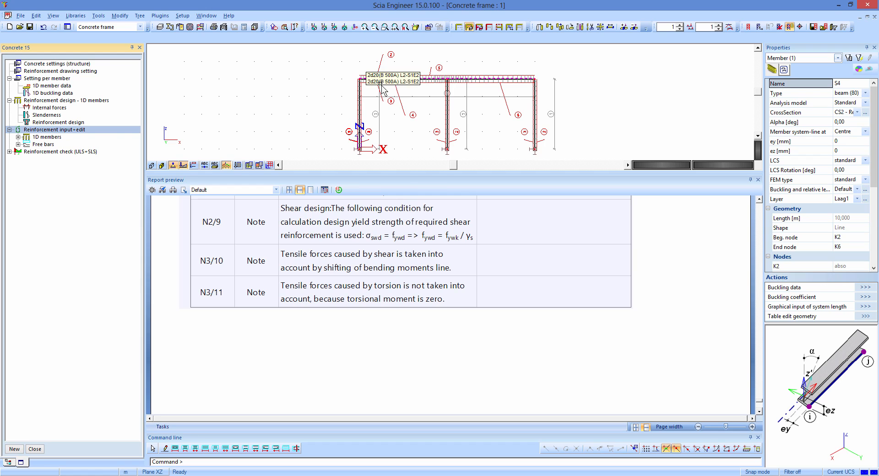
click(10, 153)
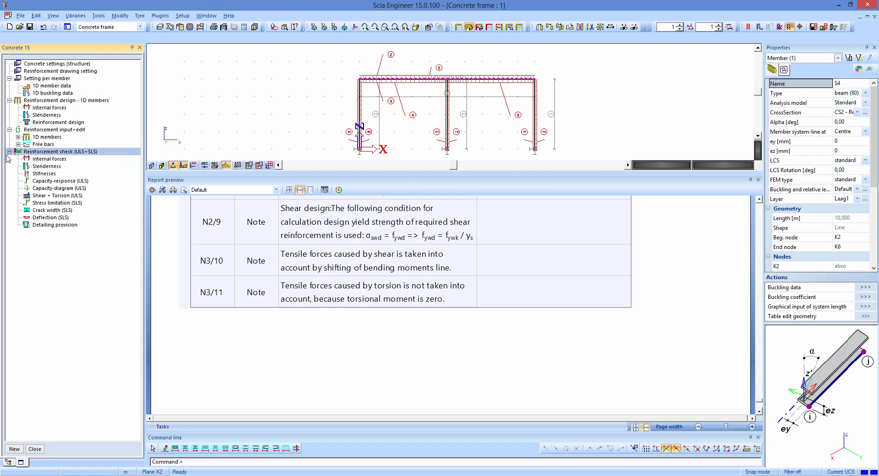
click(56, 182)
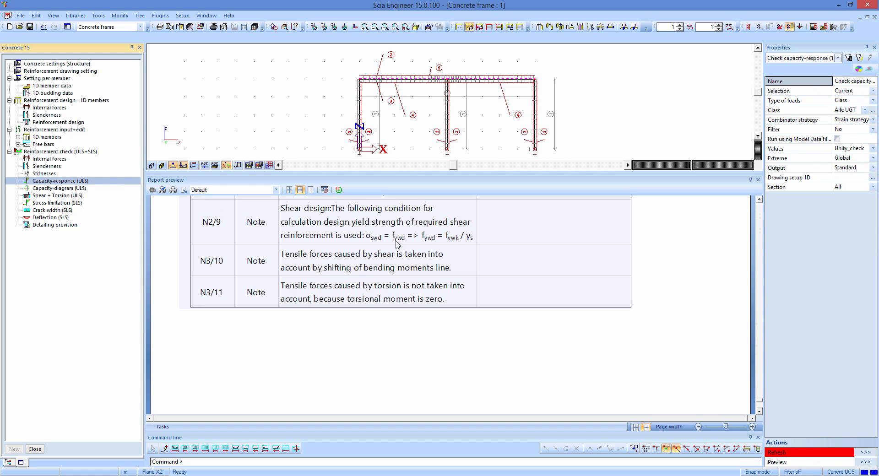
click(866, 453)
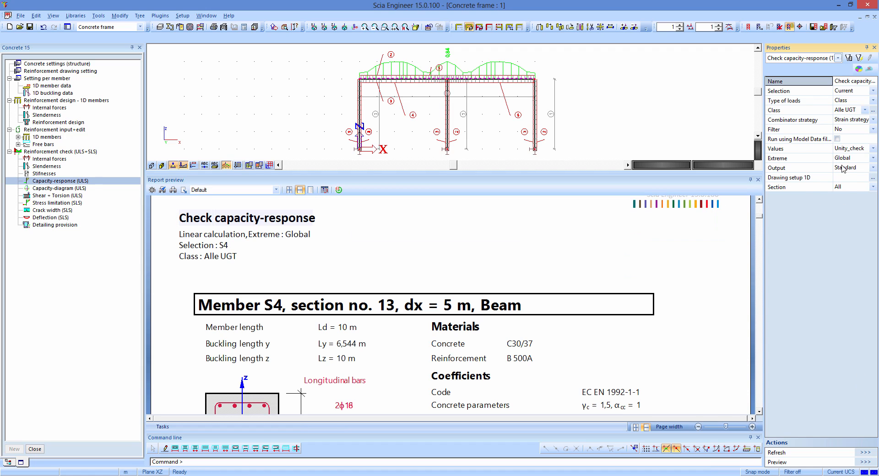
key(ctrl)
key(ctrl)
key(ctrl)
drag(760, 219, 759, 244)
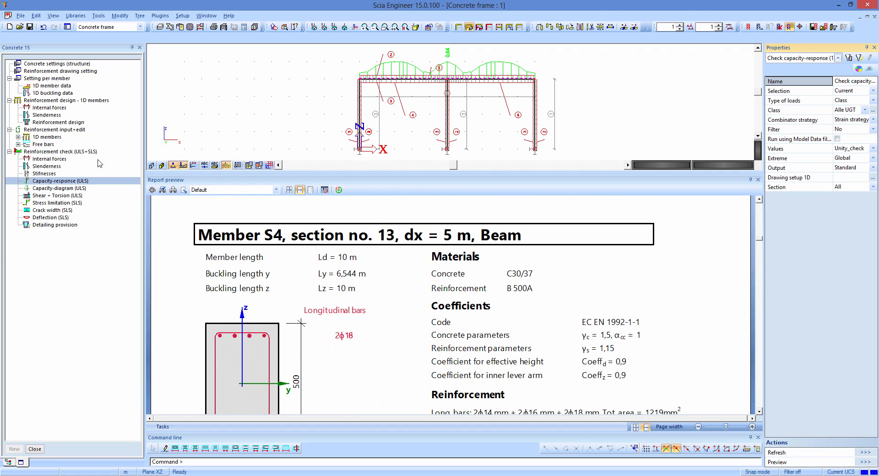
Run the capacity-diagram (ULS) check on the beam and view the summary of the interaction diagram check.
click(48, 191)
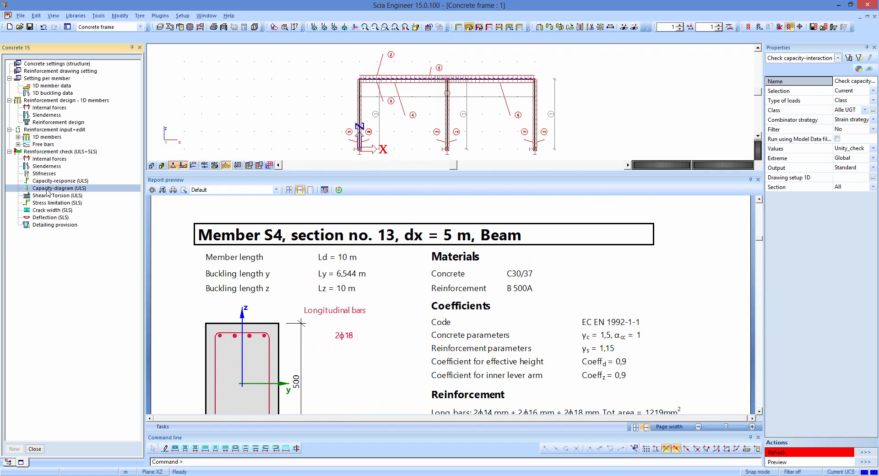
click(865, 453)
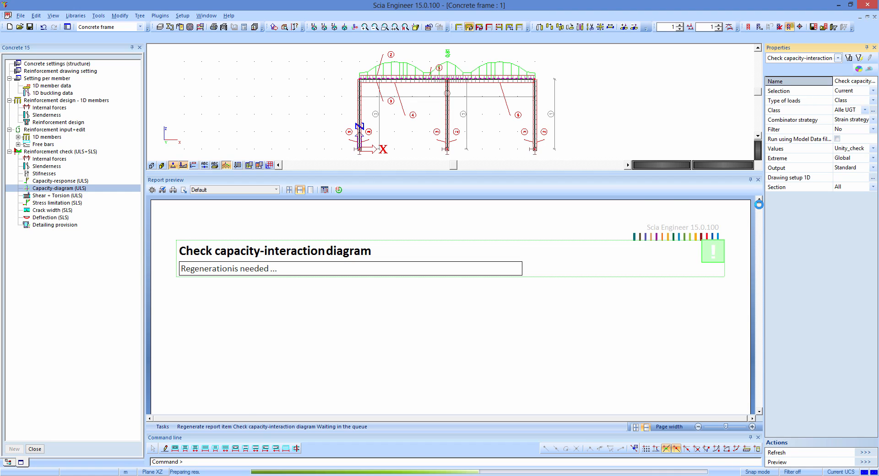
drag(760, 213, 765, 364)
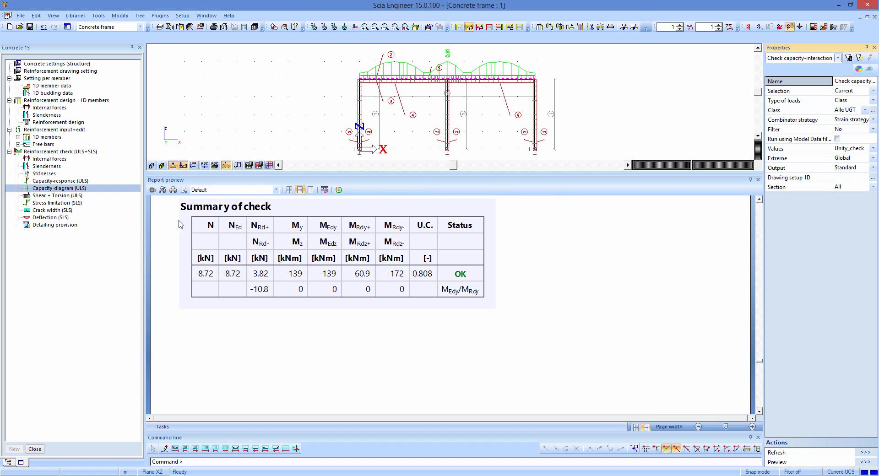
Run the shear and torsion (ULS) check on the beam and view its summary table.
click(77, 197)
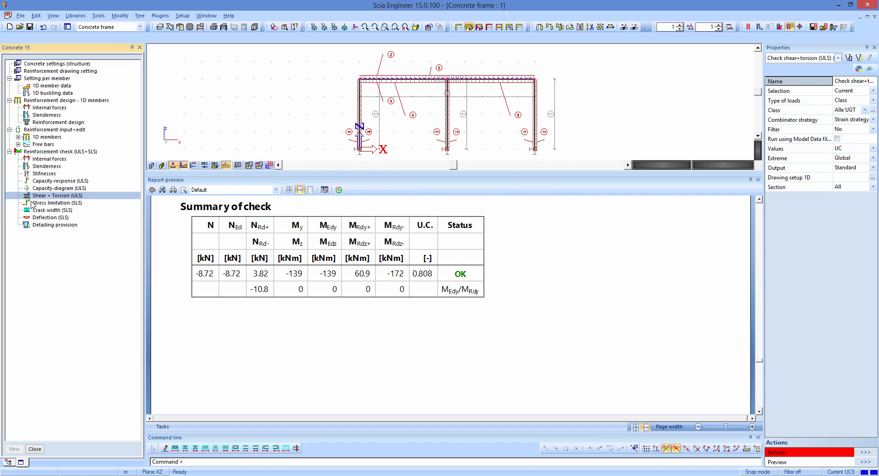
click(863, 452)
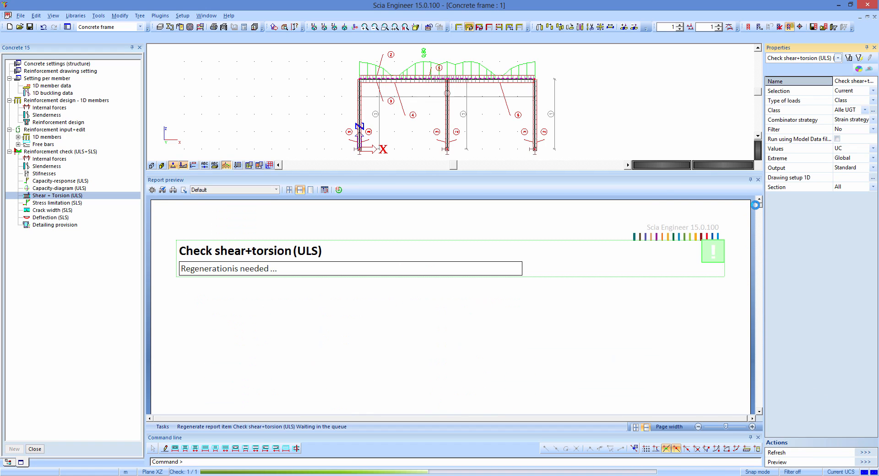
drag(761, 217, 756, 369)
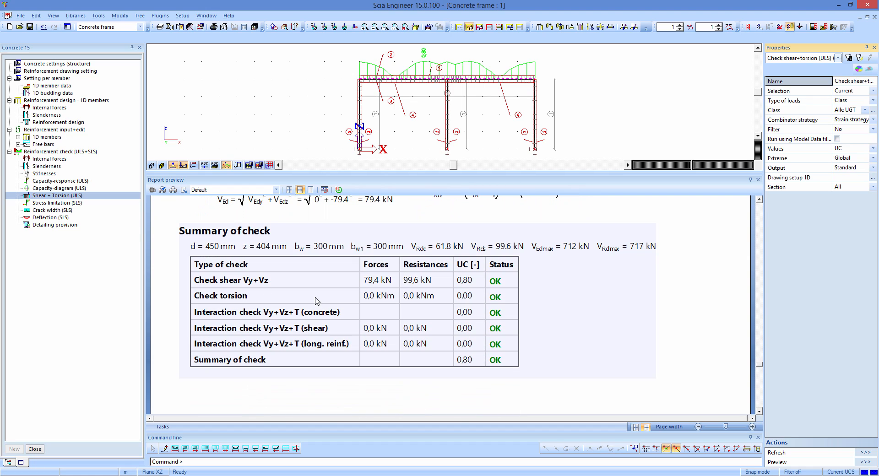
Run the stress limitation (SLS) check for the class Alle BGT and view the concrete and reinforcement stress tables.
click(33, 210)
click(33, 203)
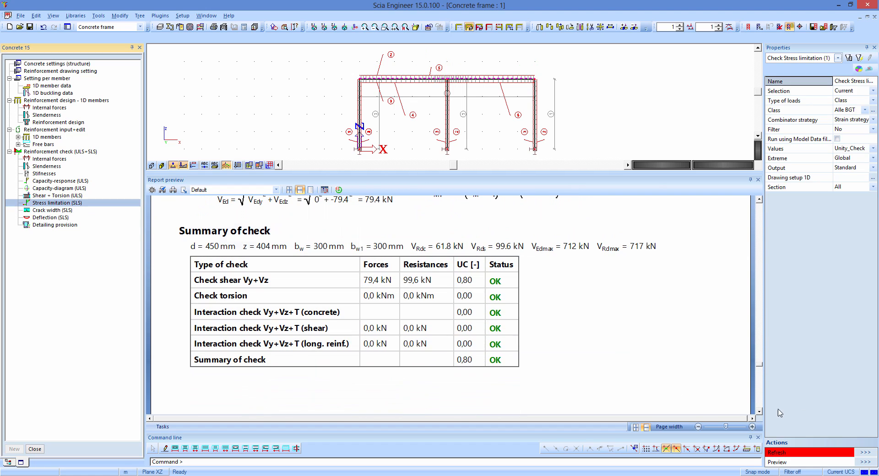
click(867, 454)
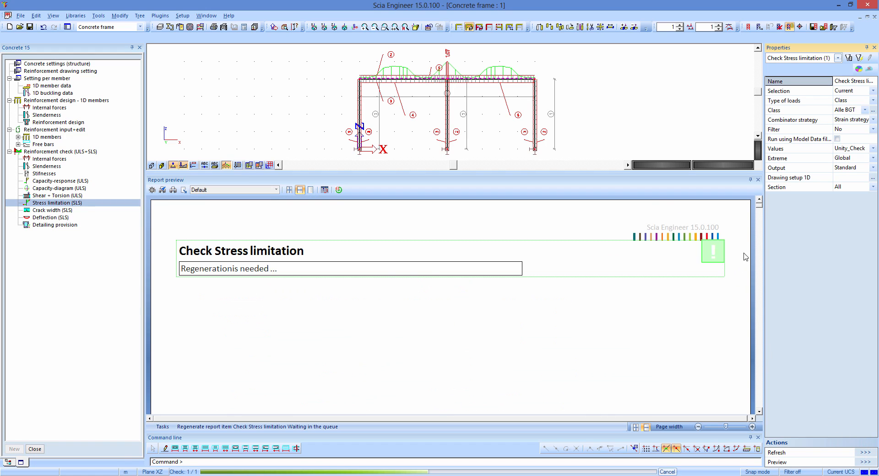
drag(759, 205, 759, 354)
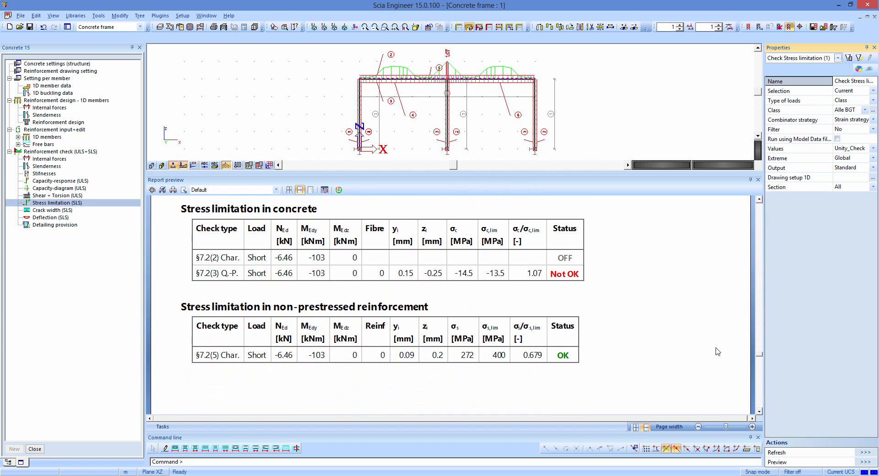
Run the crack width (SLS) check on the beam and view the summary of check in its report.
click(50, 210)
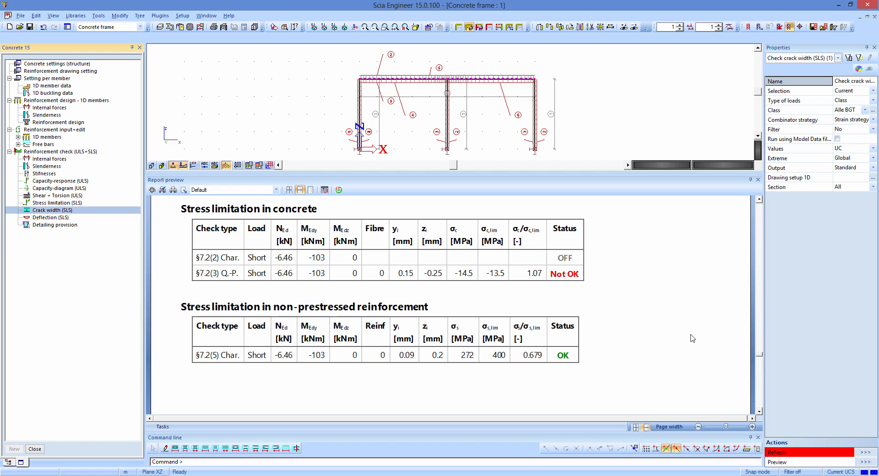
click(858, 453)
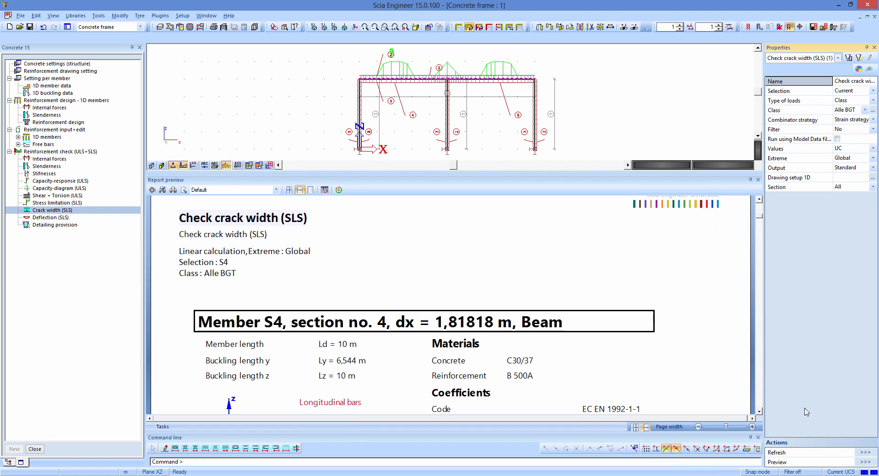
drag(760, 221, 775, 376)
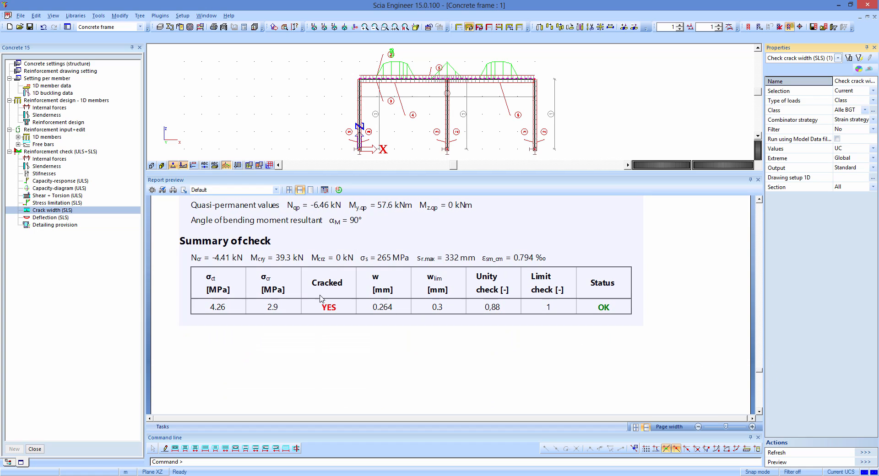
Run the deflection (SLS) check on the beam and view the table of additional and total deflections.
click(50, 219)
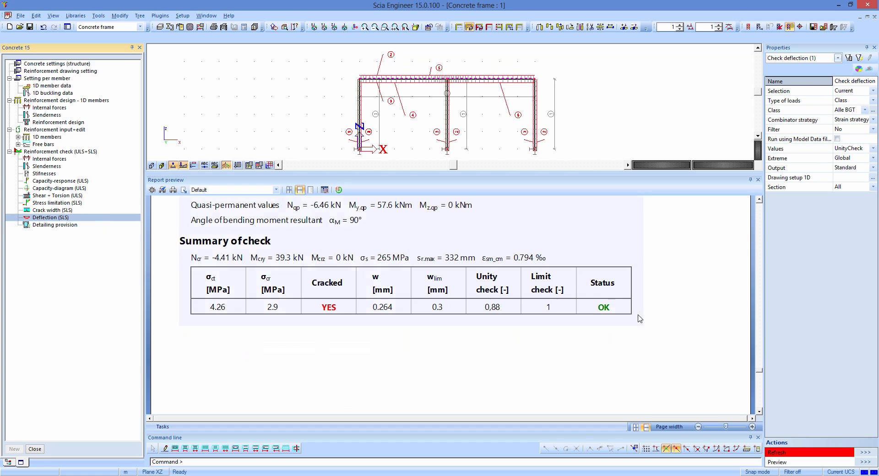
click(868, 453)
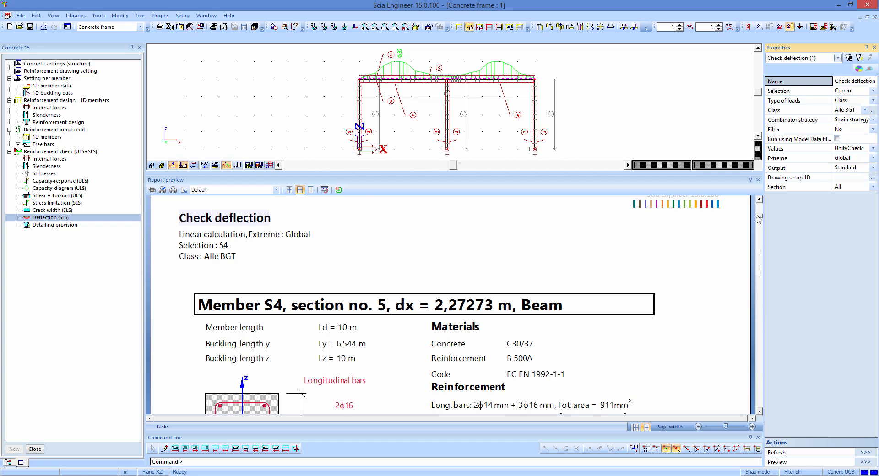
drag(759, 219, 781, 353)
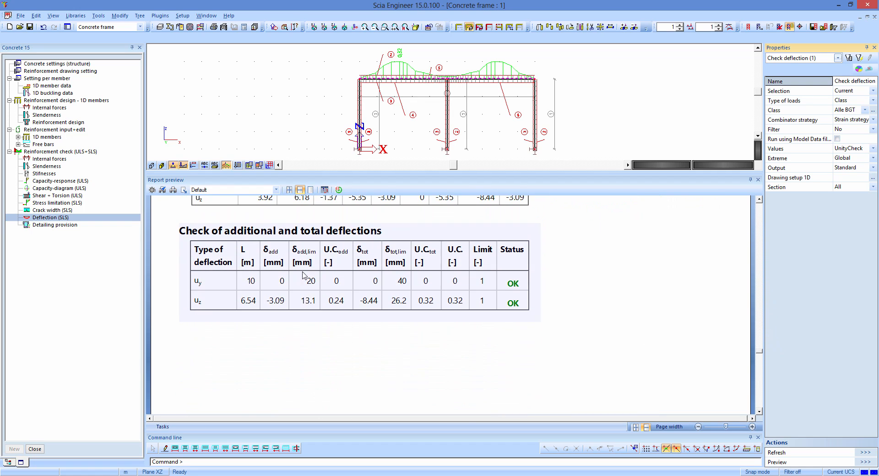
Run the detailing provisions check on the beam for the class Alle UGT and view the stirrup provisions.
click(32, 226)
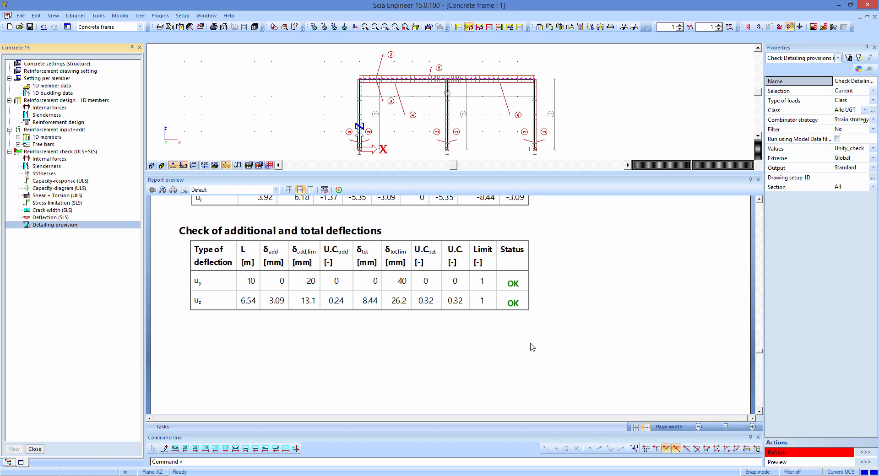
click(854, 453)
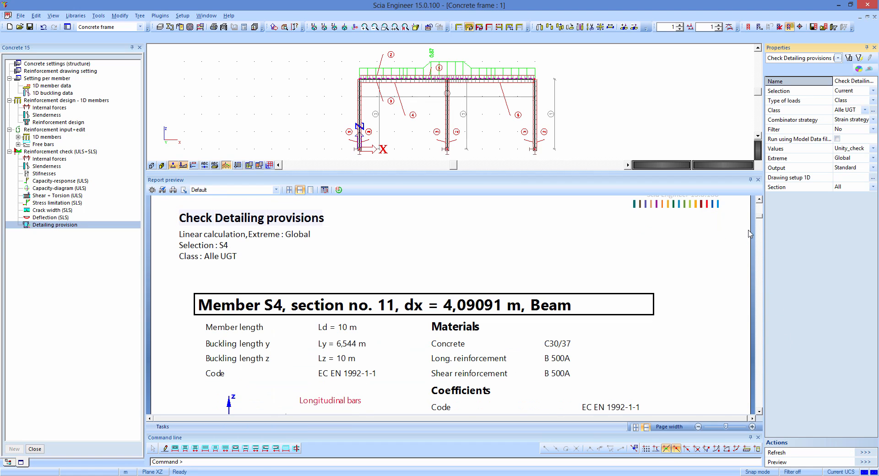
mouse_move(759, 221)
mouse_down()
mouse_move(775, 355)
mouse_move(766, 403)
mouse_up()
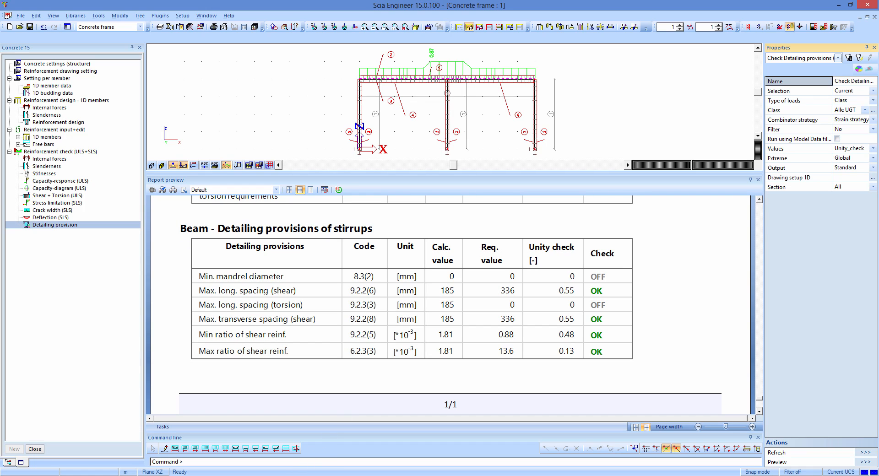
Switch to PowerPoint, start the slide show from the Concrete output slide, and advance to the Advantages slide.
key(alt+Tab)
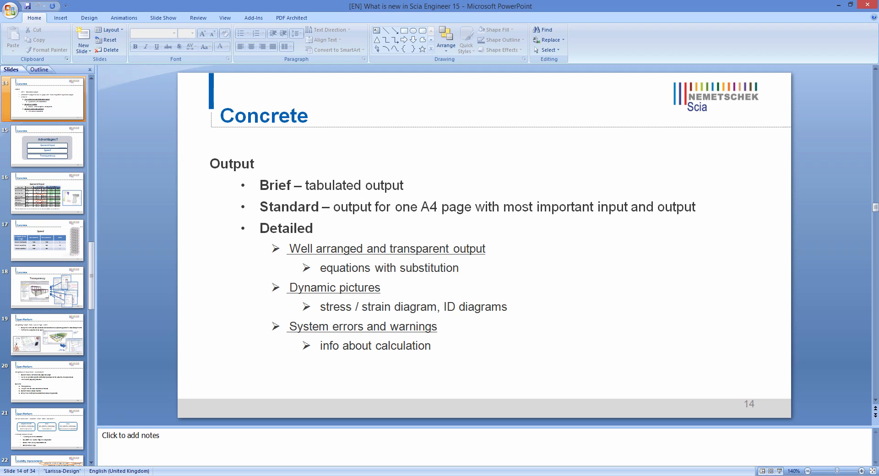
key(shift+F5)
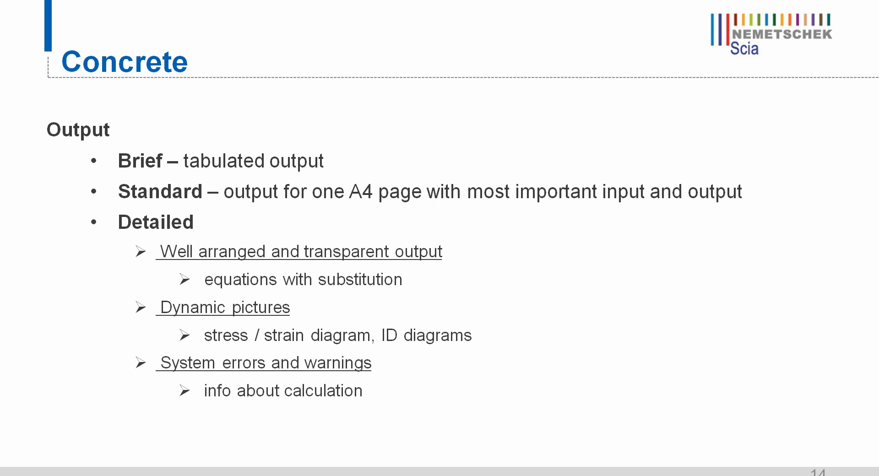
key(Right)
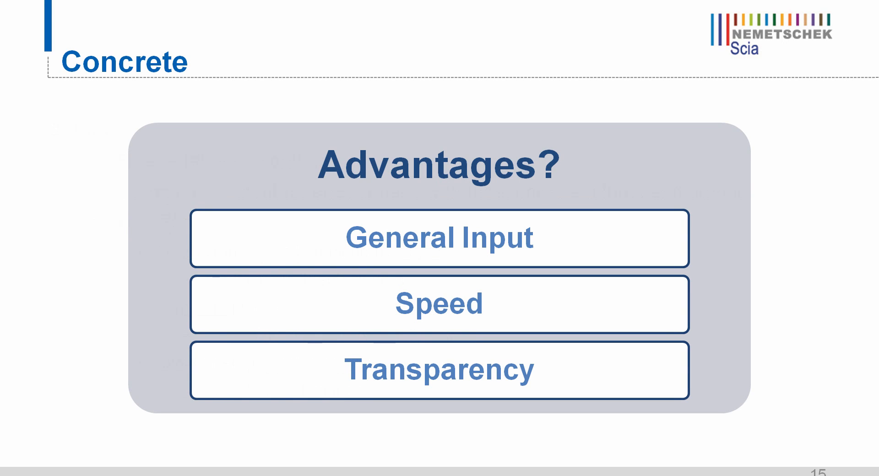
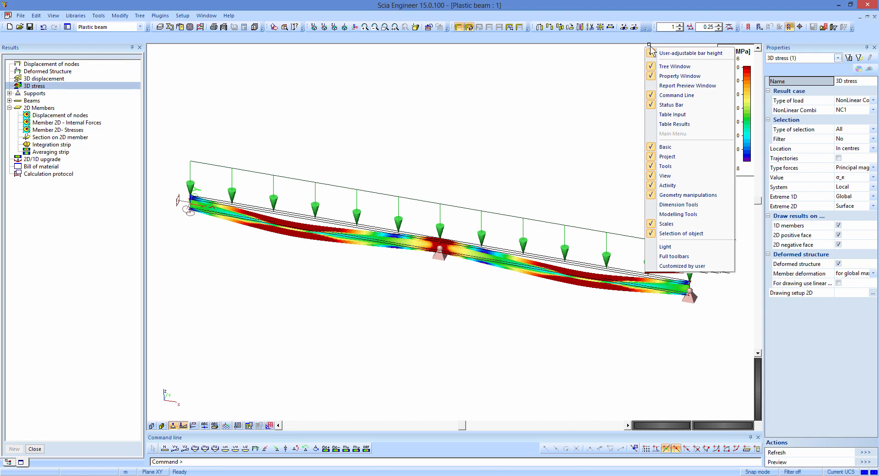
Display the table input window for the plastic beam and look through its load, library and structure tables.
click(690, 116)
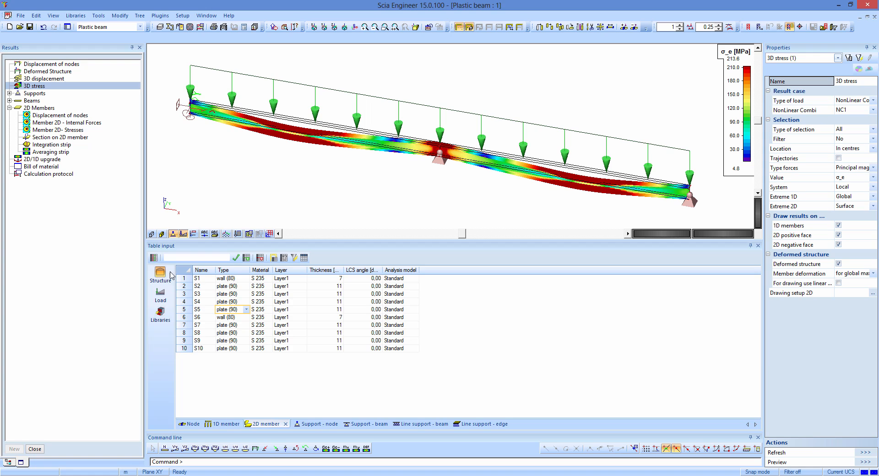
click(160, 293)
click(160, 313)
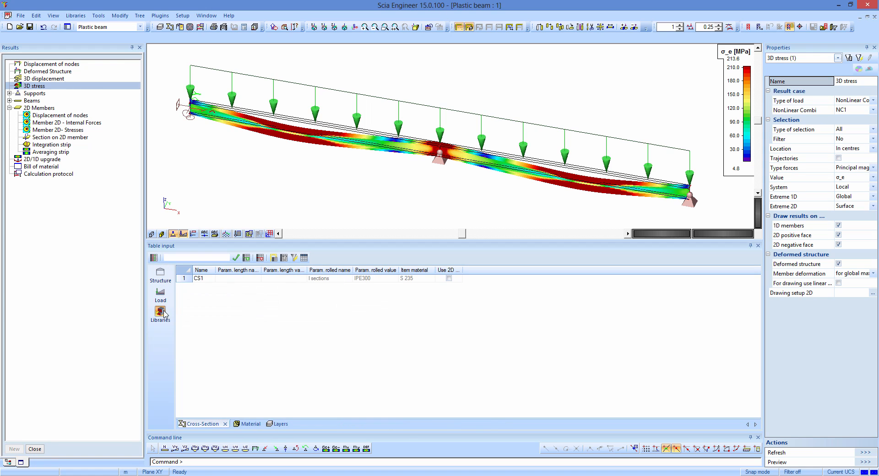
click(160, 277)
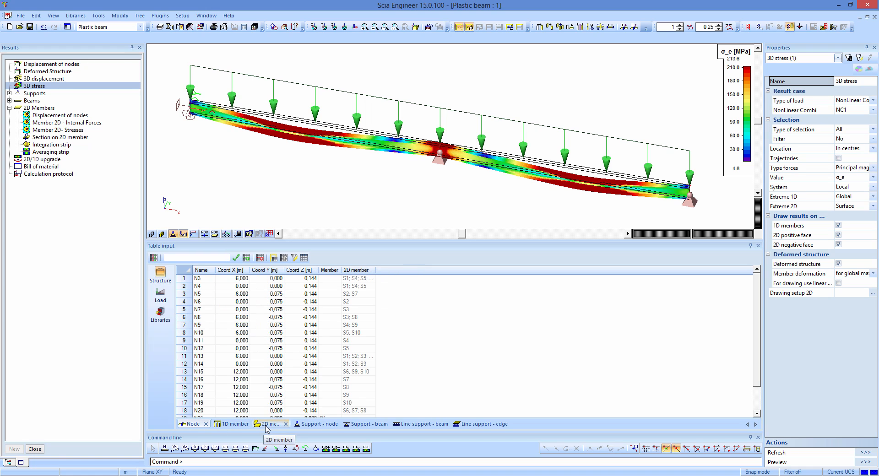
View the node support and 2D member tables, highlight members S3, S6 and S9 in the model from their rows, and clear the selection.
click(301, 426)
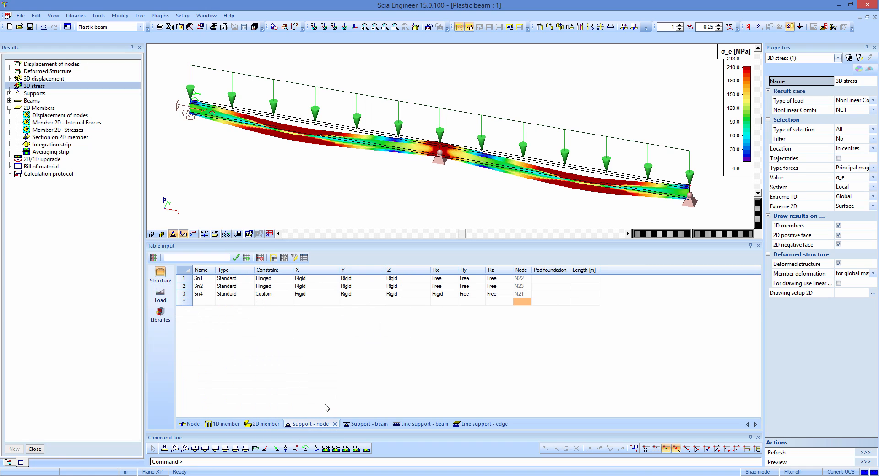
click(265, 425)
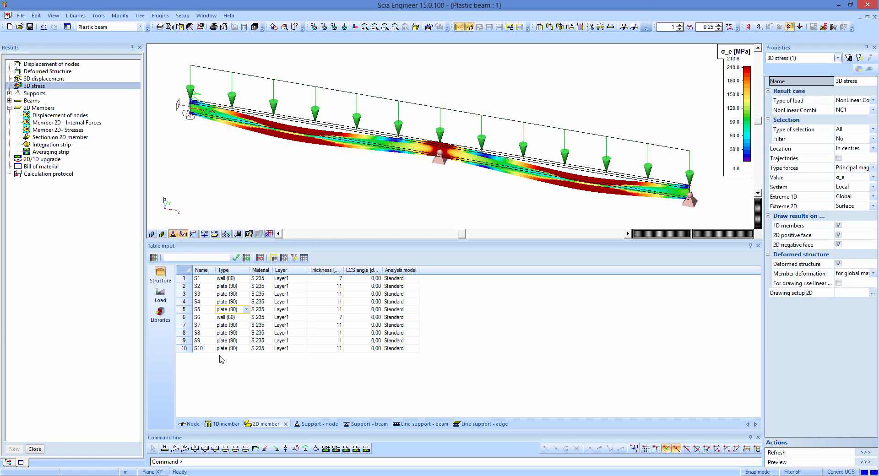
click(184, 294)
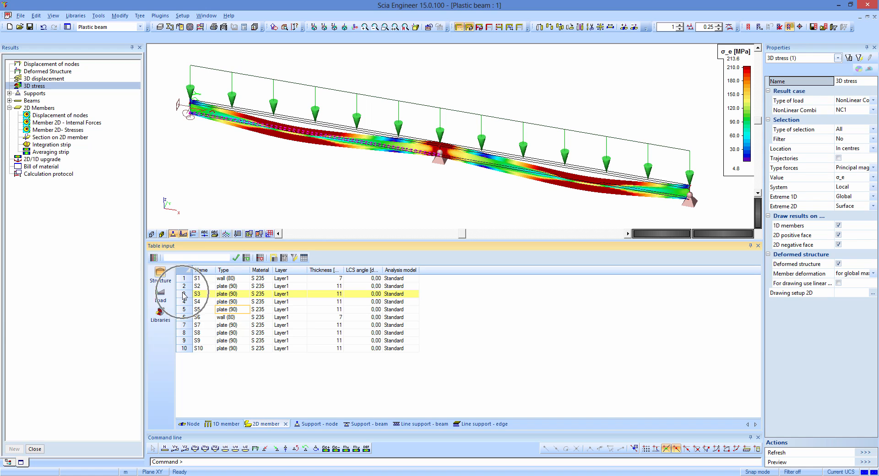
ctrl+click(185, 318)
ctrl+click(185, 340)
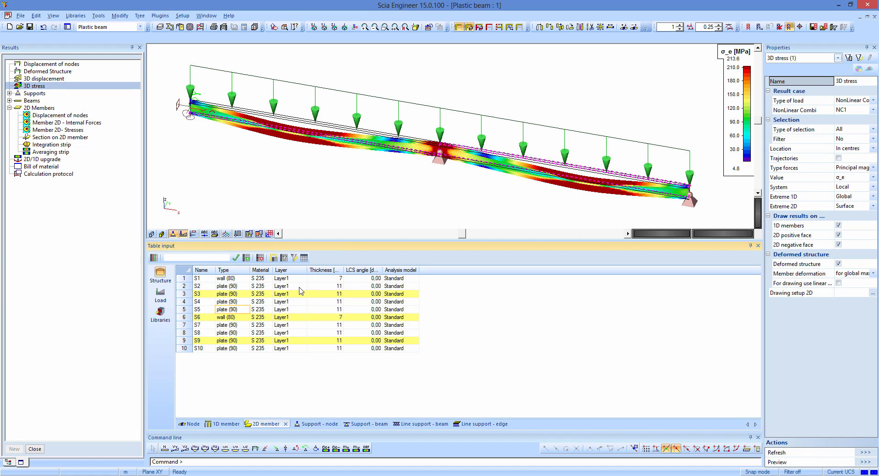
key(Escape)
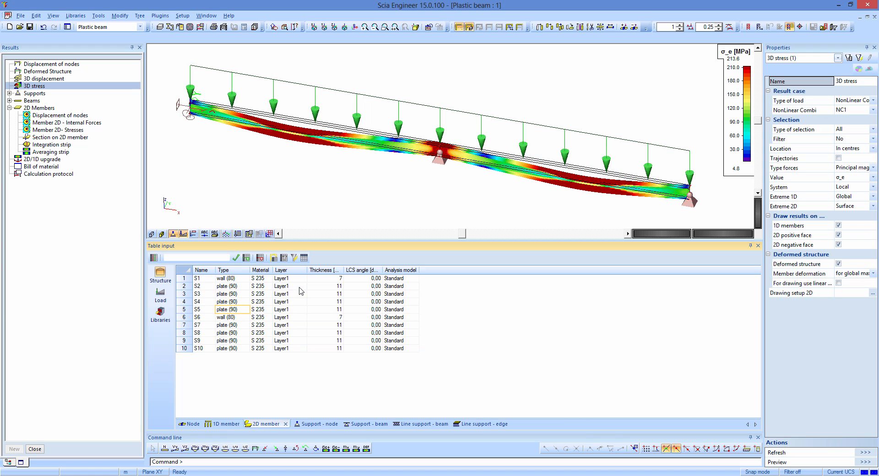
Select all 2D members sharing the 11 mm thickness of S2 with the property-based selection in the table, and clear the selection.
click(338, 287)
click(294, 258)
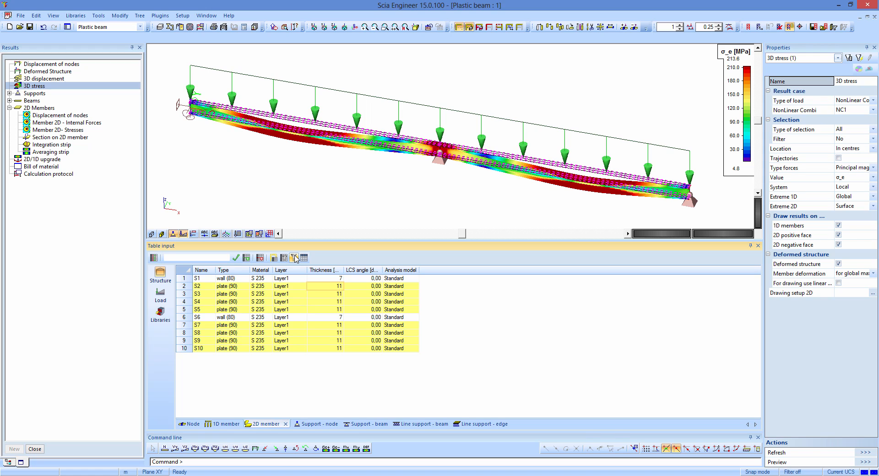
click(295, 258)
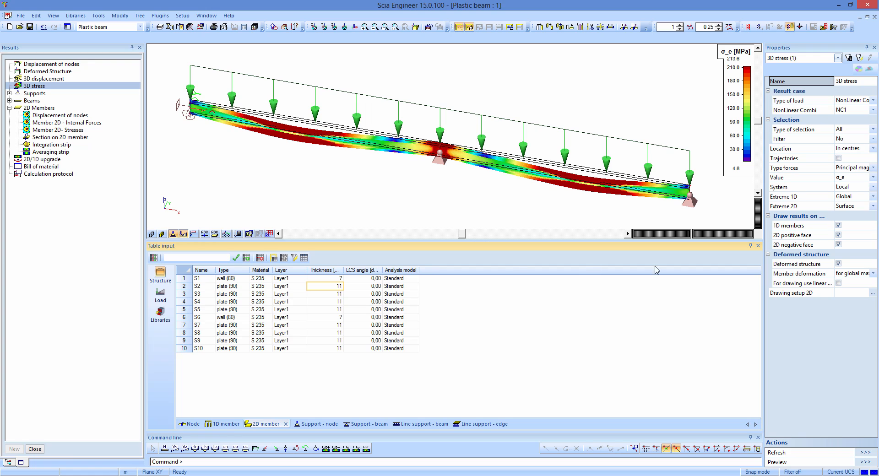
Close the table input window and display the Table results window.
click(758, 246)
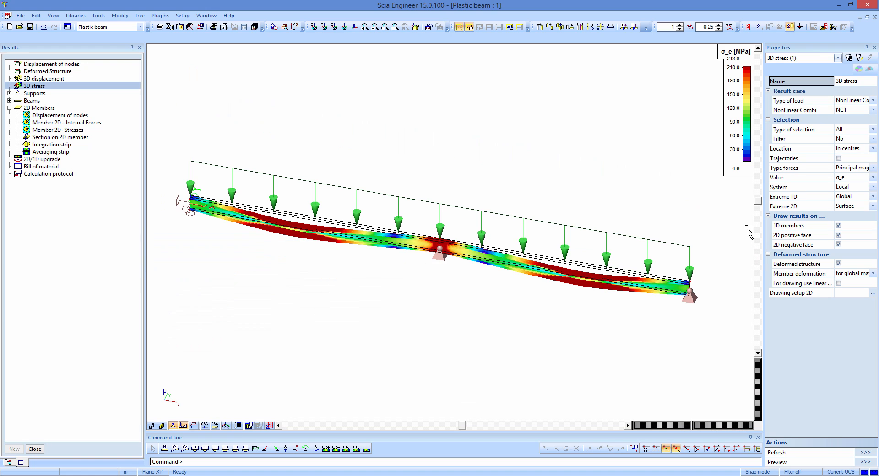
right_click(743, 42)
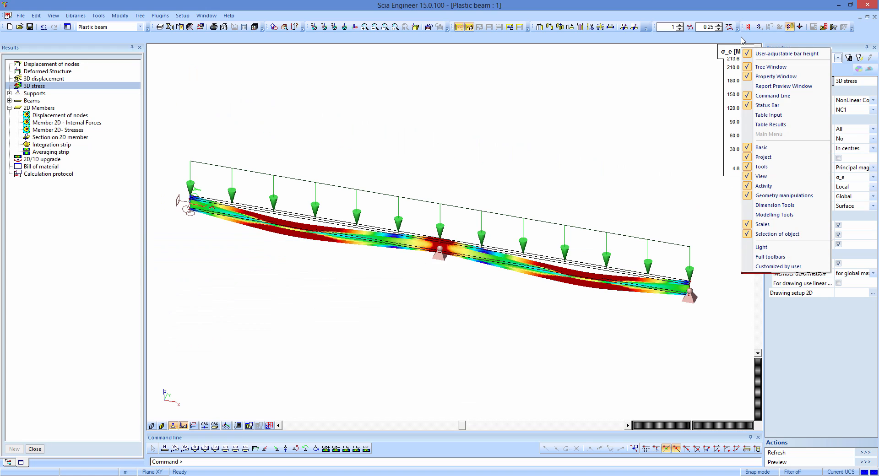
click(779, 124)
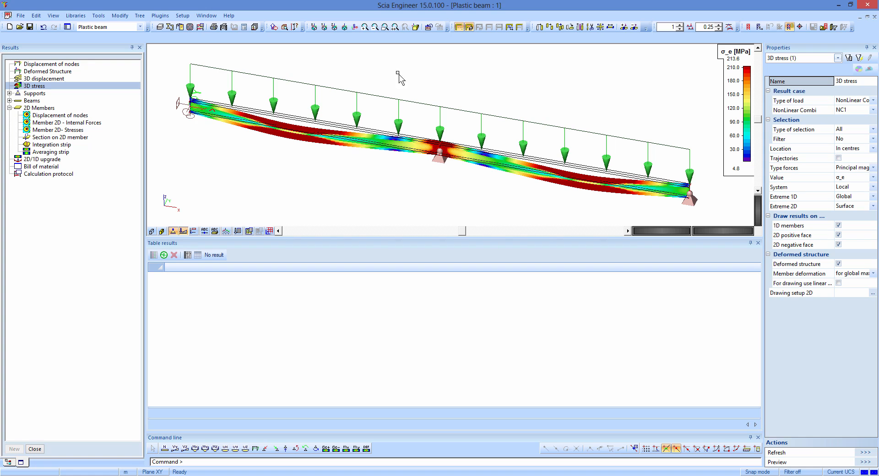
Generate the 2D members' nodal displacements Uz for load case LC1 and list them in the results table.
click(80, 116)
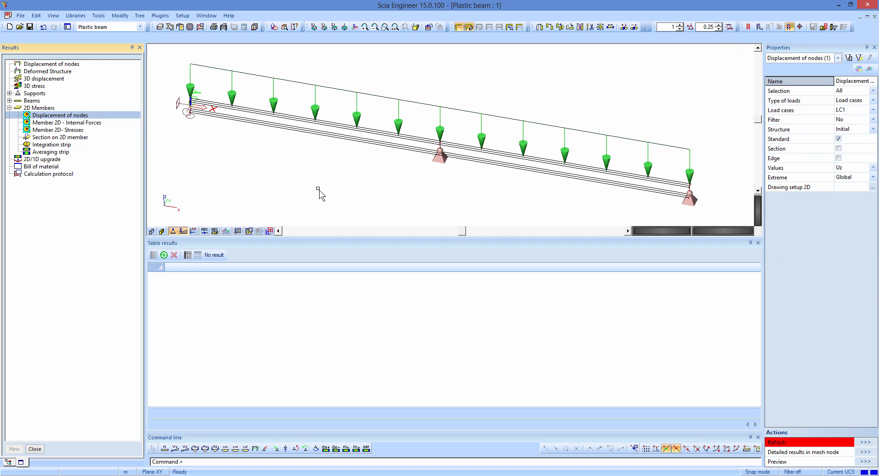
click(857, 444)
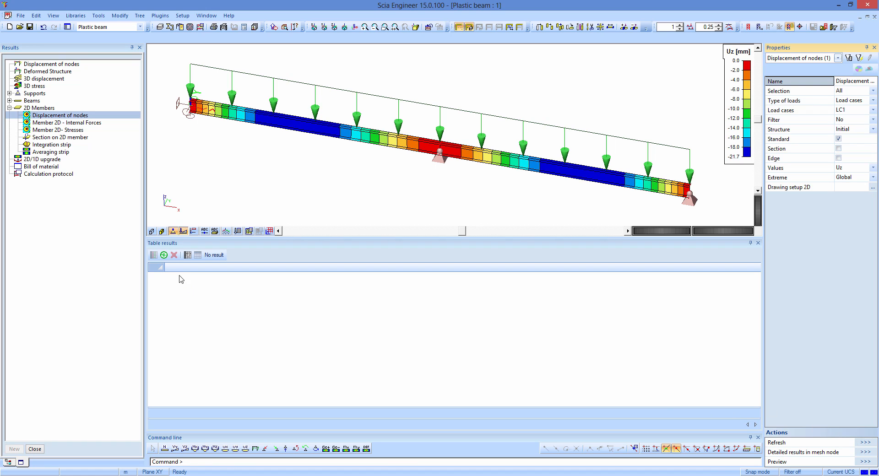
click(164, 255)
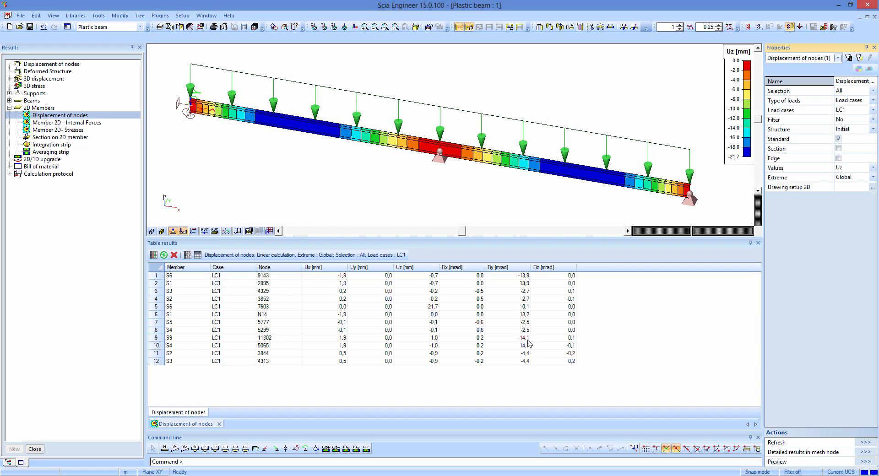
Generate the 2D member stresses sigE+ for load case LC1, list them in a second results table, and compare it with the displacement table.
click(76, 131)
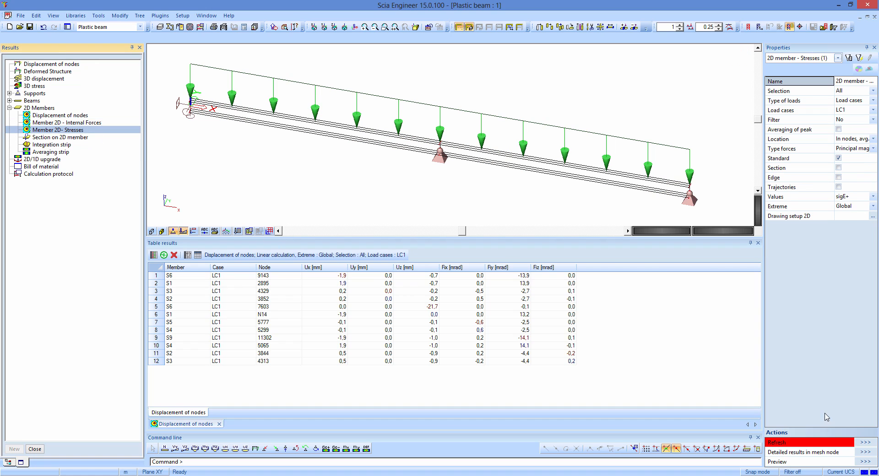
click(865, 441)
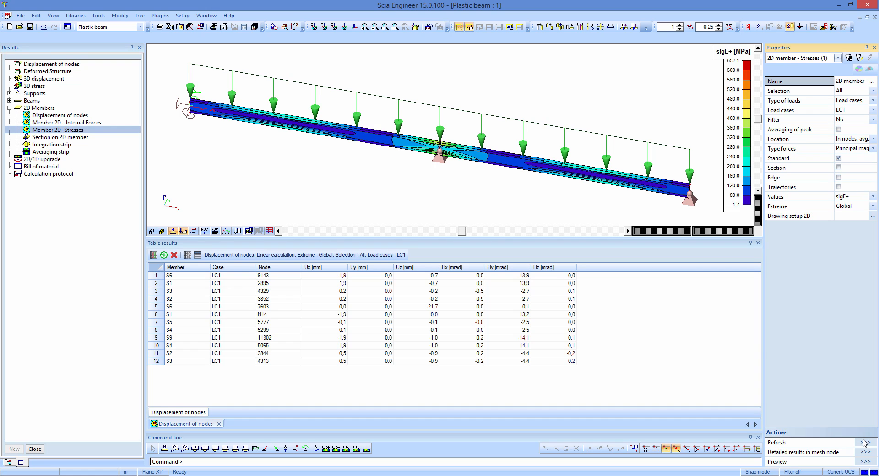
click(163, 256)
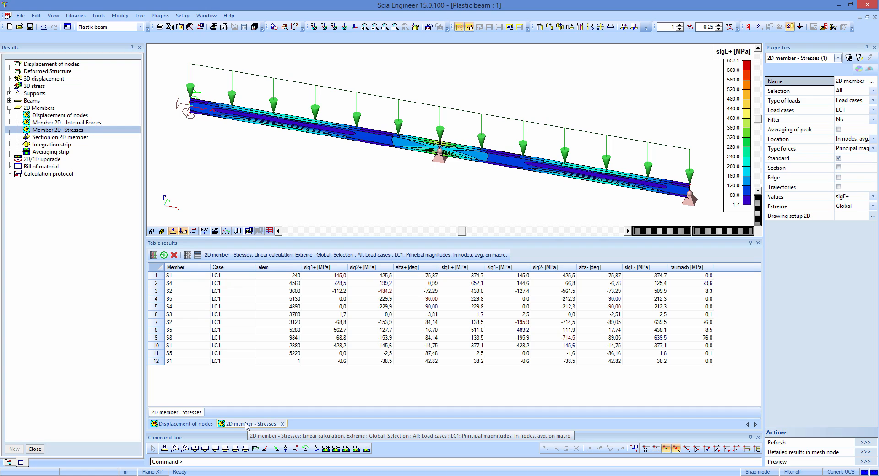
click(200, 425)
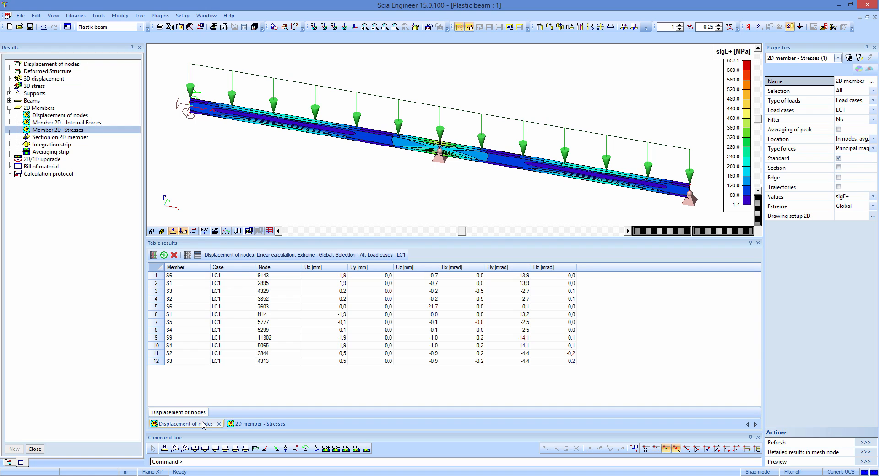
click(251, 425)
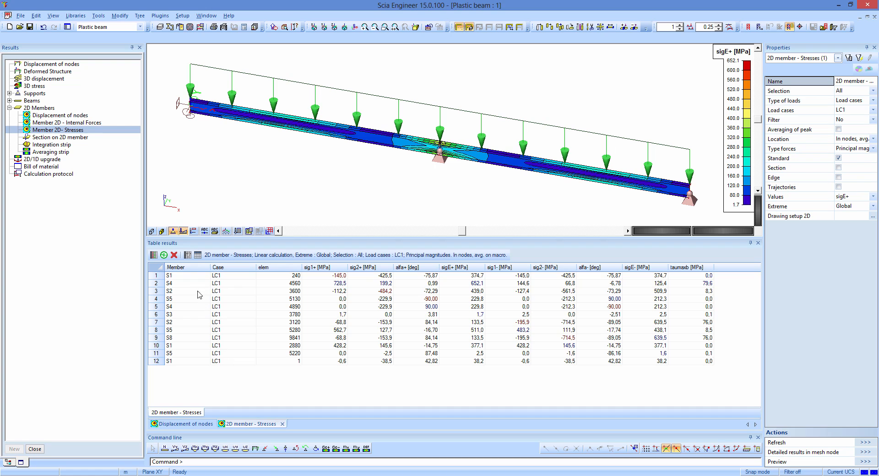
Delete all result tables from the Table results window and close that window.
click(174, 257)
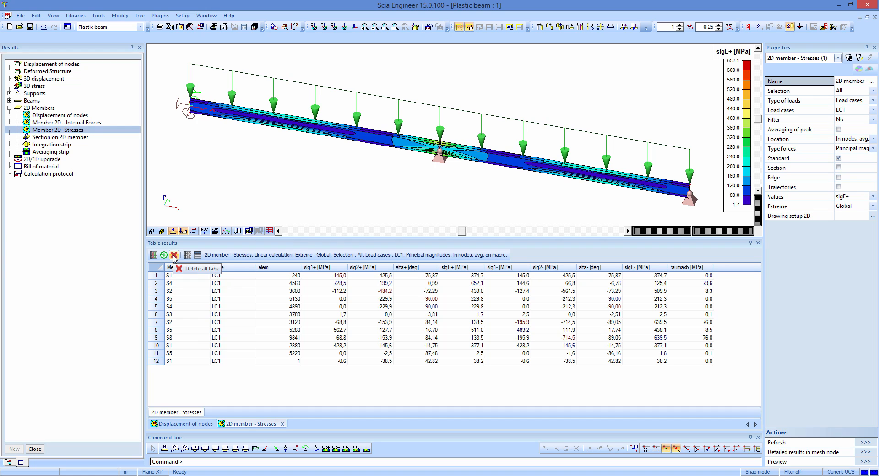
click(173, 257)
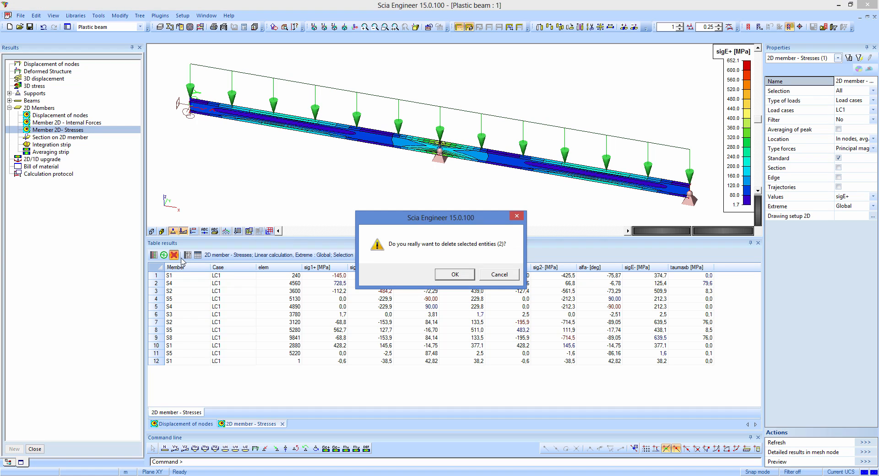
click(457, 275)
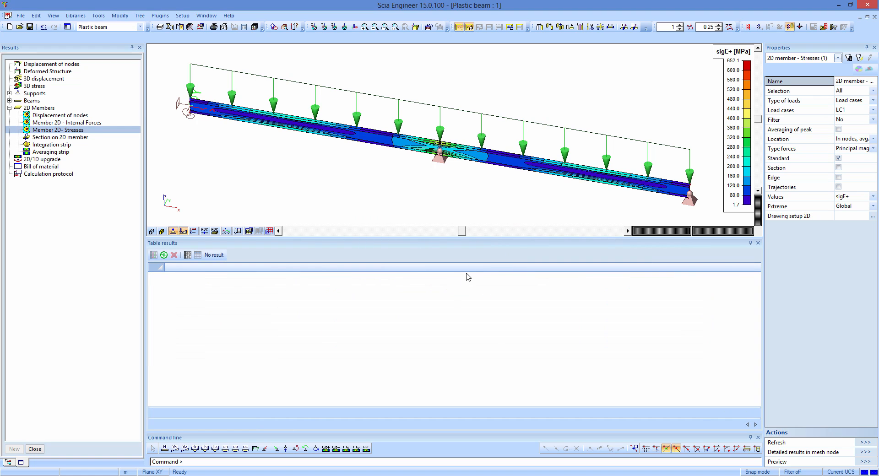
click(758, 244)
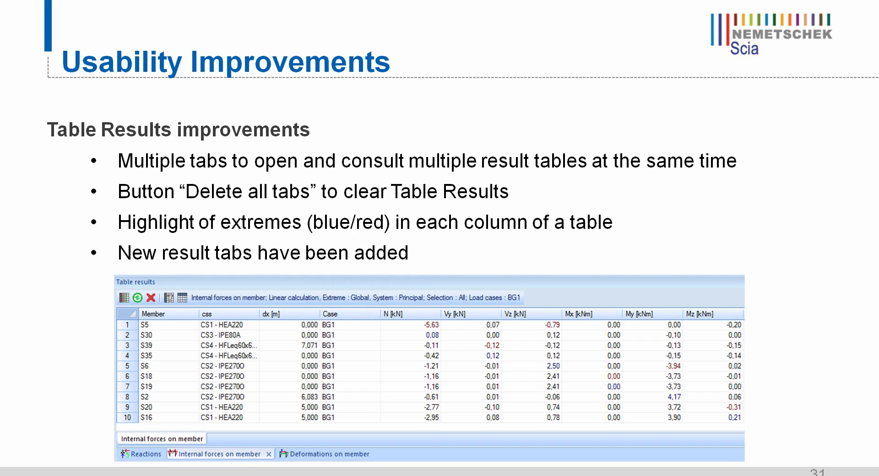
key(Right)
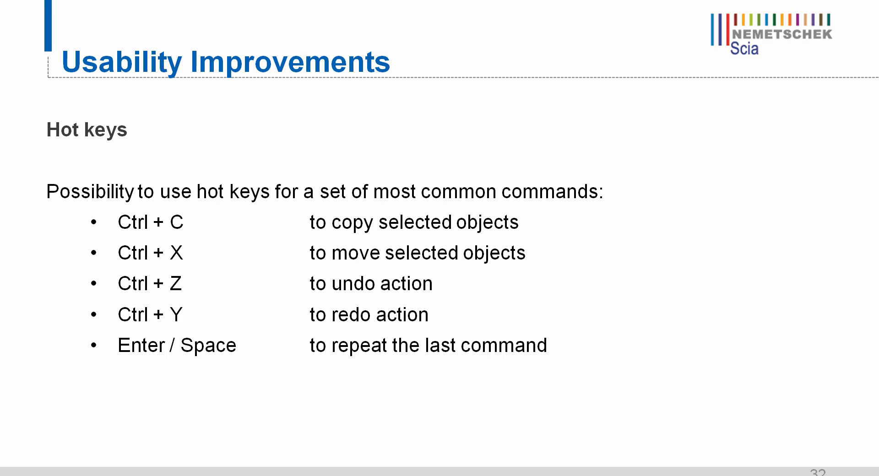
key(Right)
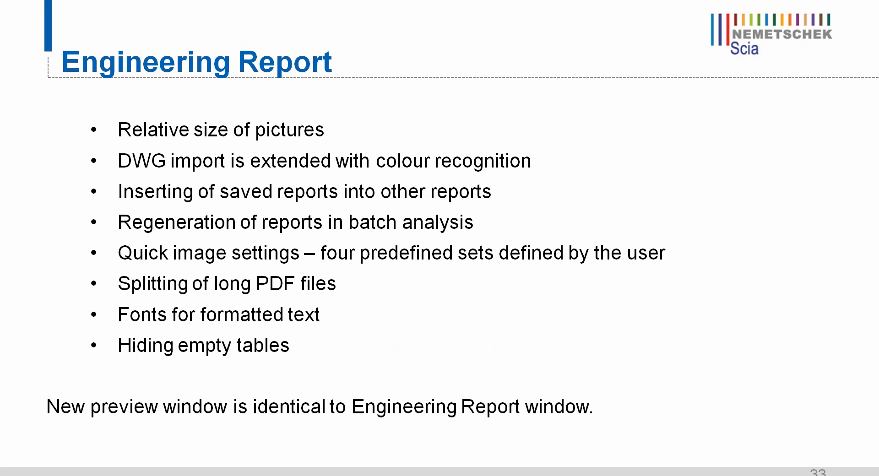